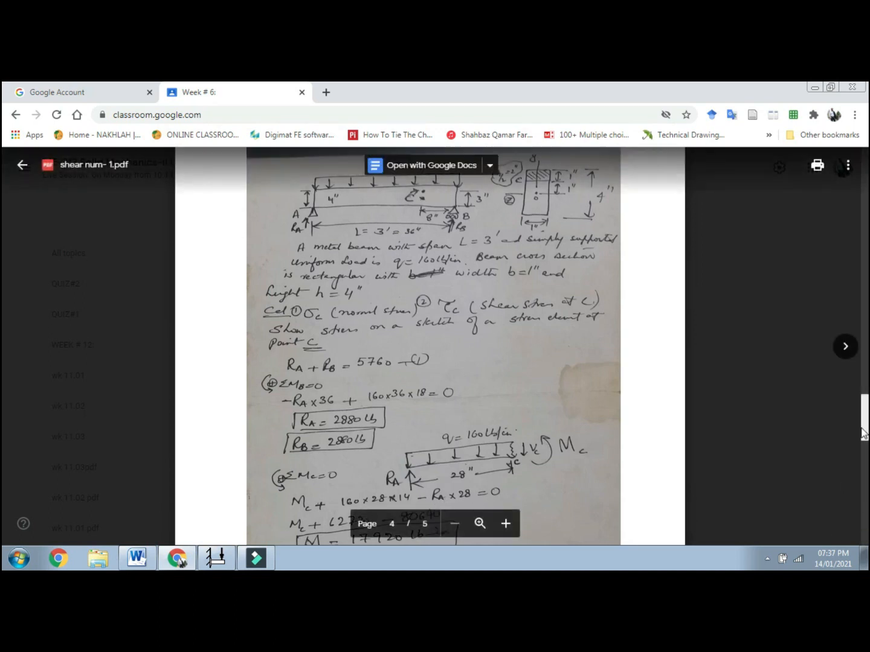
# Step: Read the handwritten beam solution in shear num- 1.pdf, covering the support reactions, moment and shear at C, moment of inertia and normal stress
pyautogui.moveTo(867, 426); pyautogui.dragTo(867, 449)
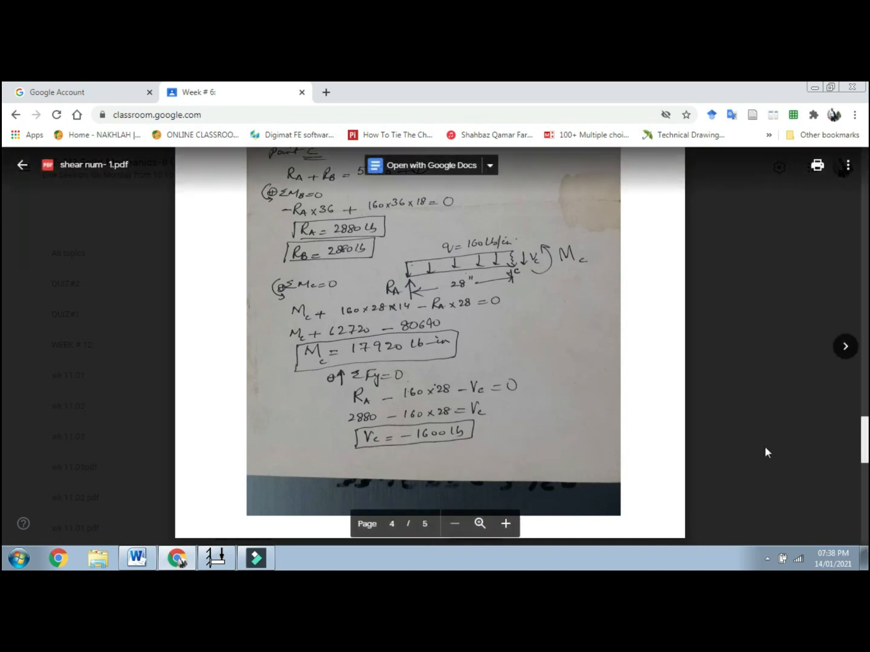
pyautogui.scroll(-6, 3, 459)
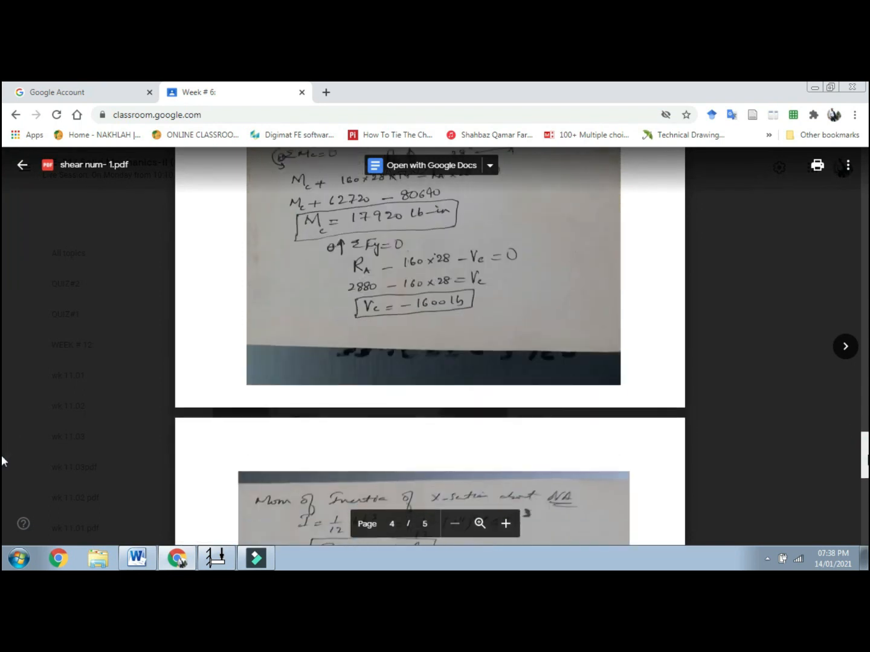
pyautogui.scroll(-2, 2, 487)
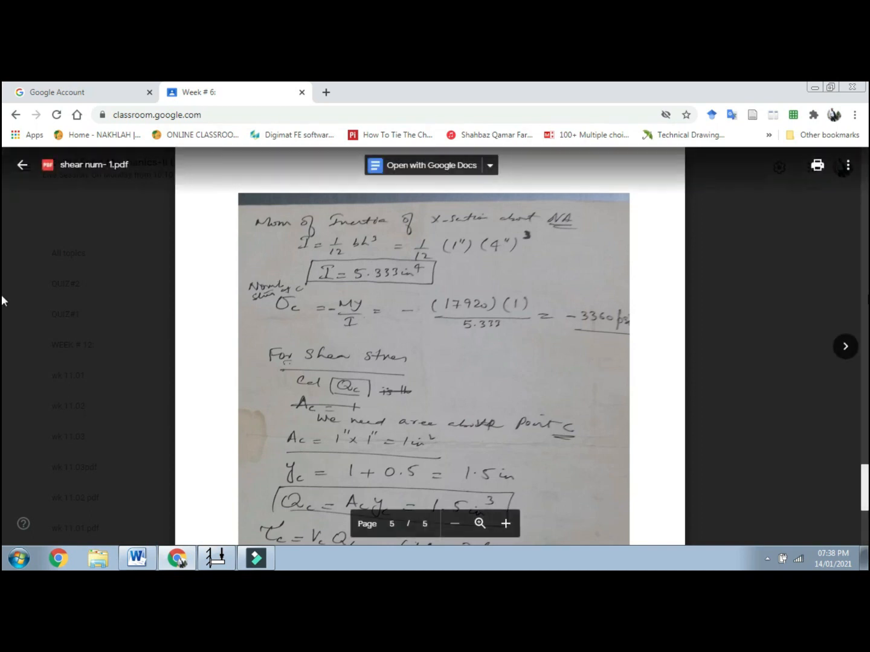
pyautogui.scroll(5, 3, 301)
pyautogui.scroll(15, 3, 300)
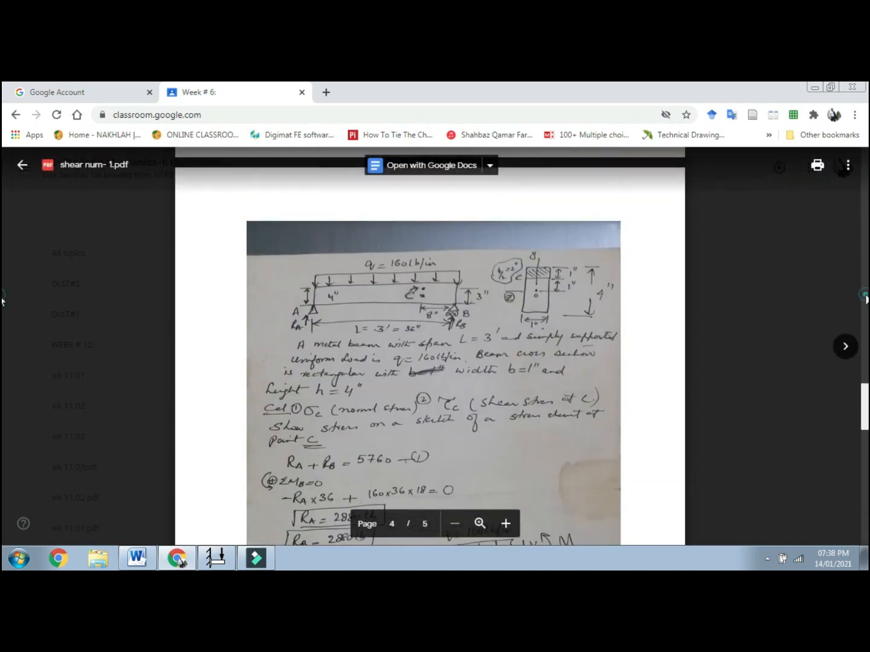
pyautogui.scroll(-6, 655, 357)
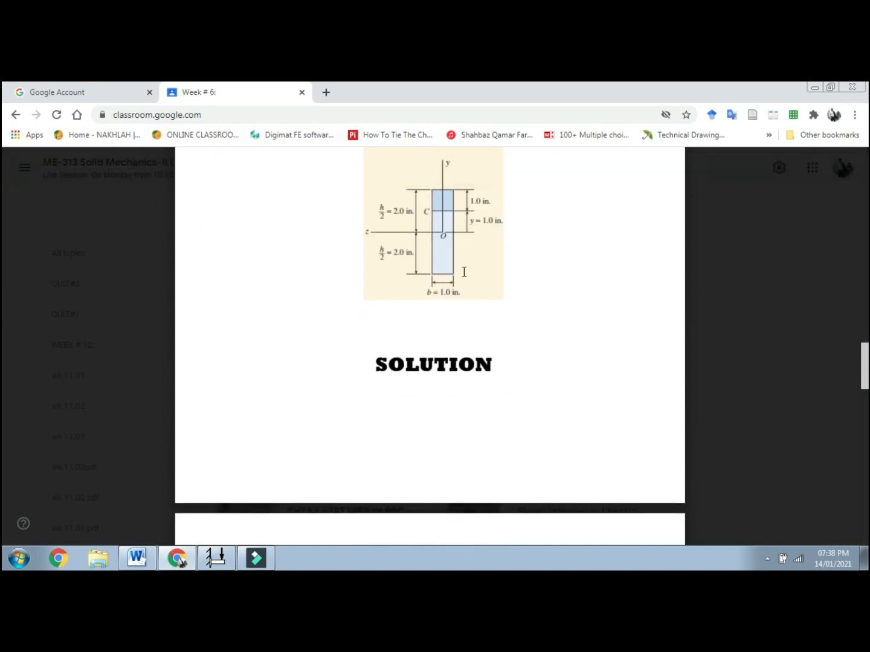
pyautogui.click(864, 458)
pyautogui.click(863, 479)
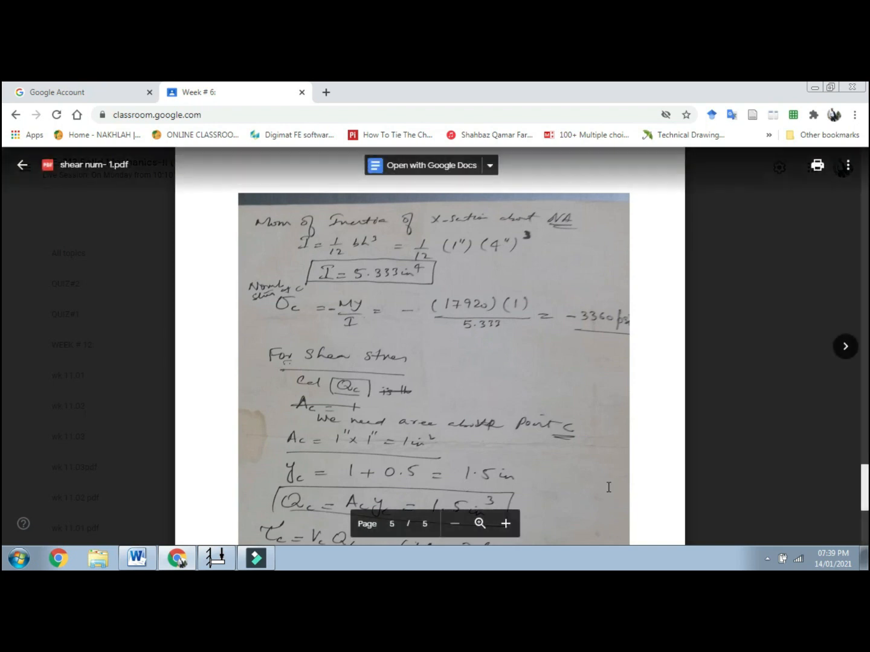
pyautogui.moveTo(864, 485); pyautogui.dragTo(868, 500)
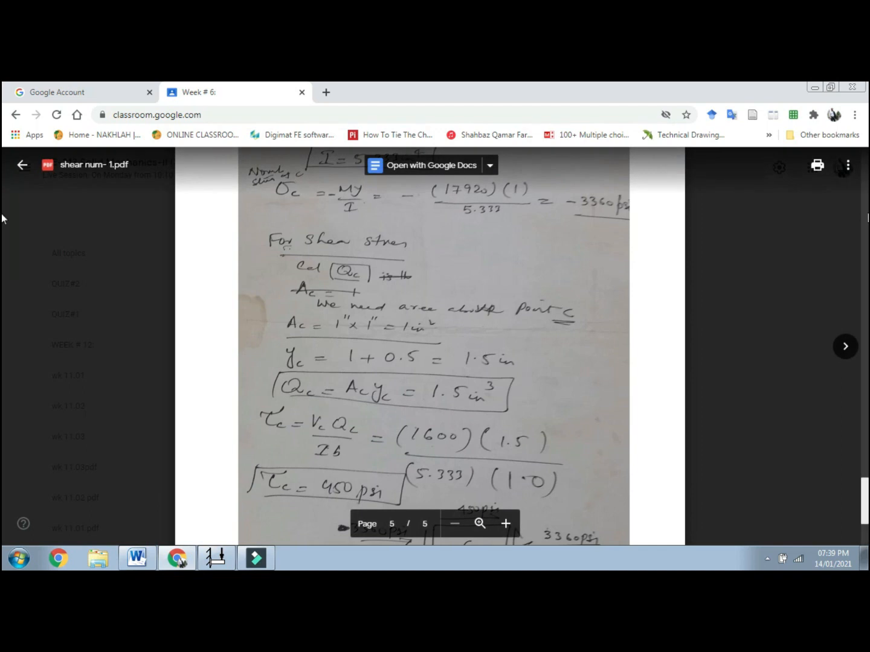
# Step: Examine the cross-section figure and follow the handwritten shear stress calculation through to the stress element sketch at point C
pyautogui.scroll(15, 3, 219)
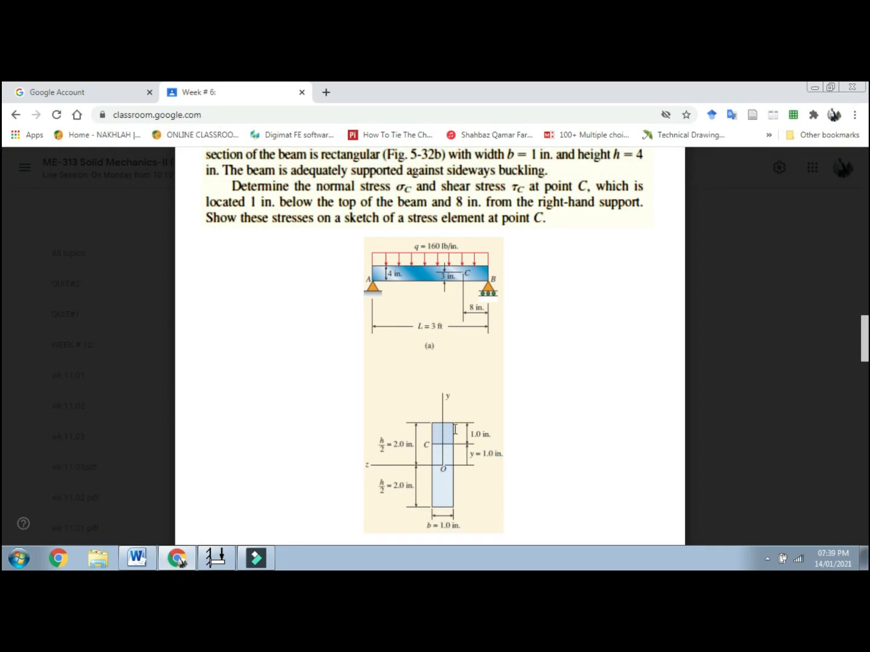
pyautogui.scroll(-10, 2, 489)
pyautogui.scroll(-5, 2, 489)
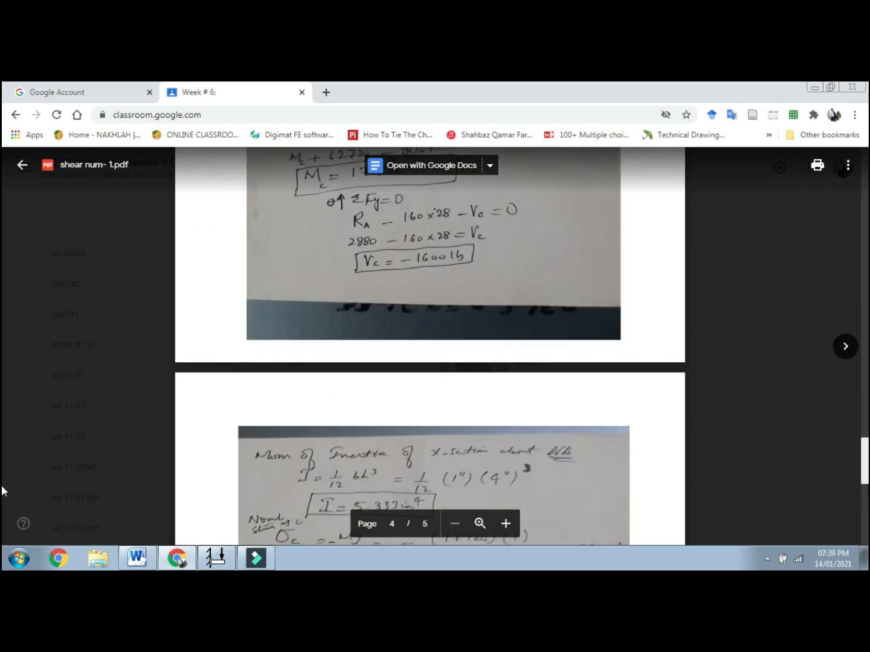
pyautogui.scroll(-4, 2, 501)
pyautogui.scroll(-2, 2, 511)
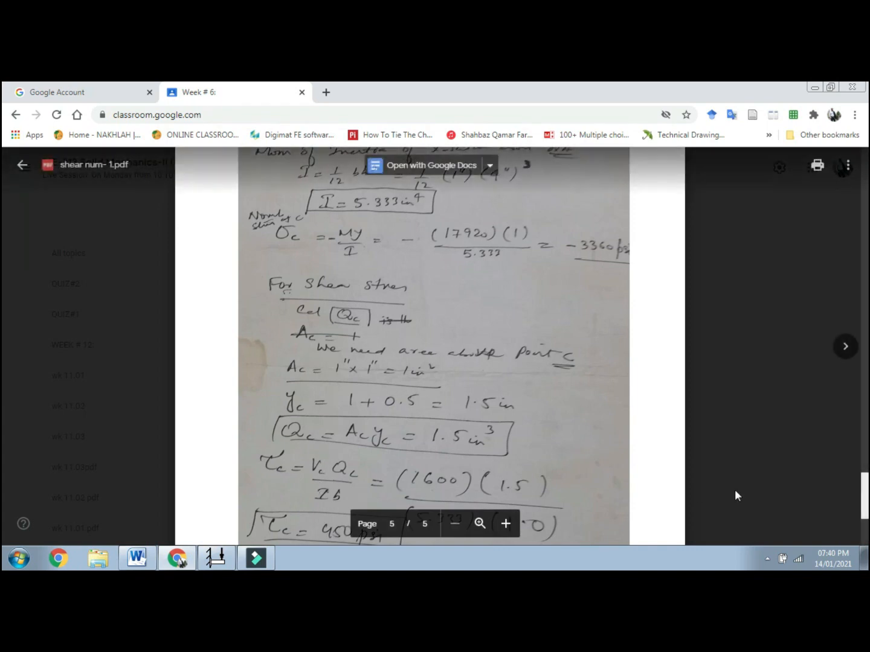
pyautogui.moveTo(865, 492); pyautogui.dragTo(867, 508)
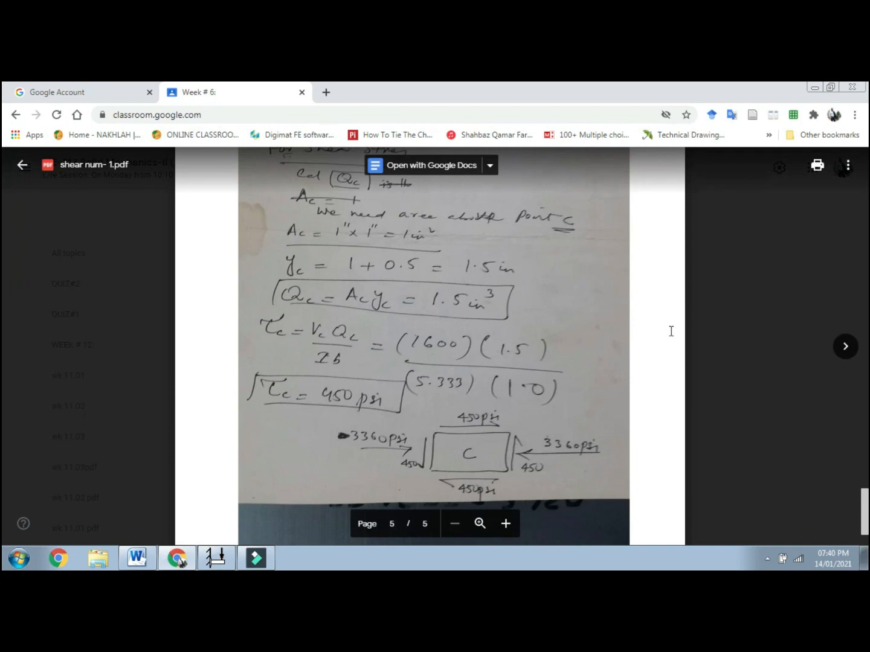
pyautogui.scroll(10, 2, 247)
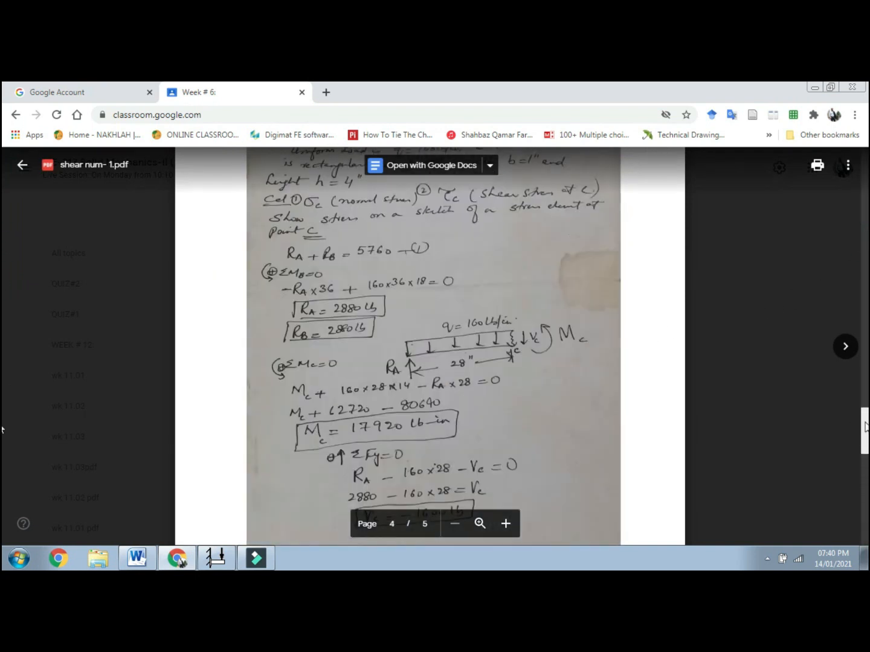
pyautogui.scroll(-2, 1, 444)
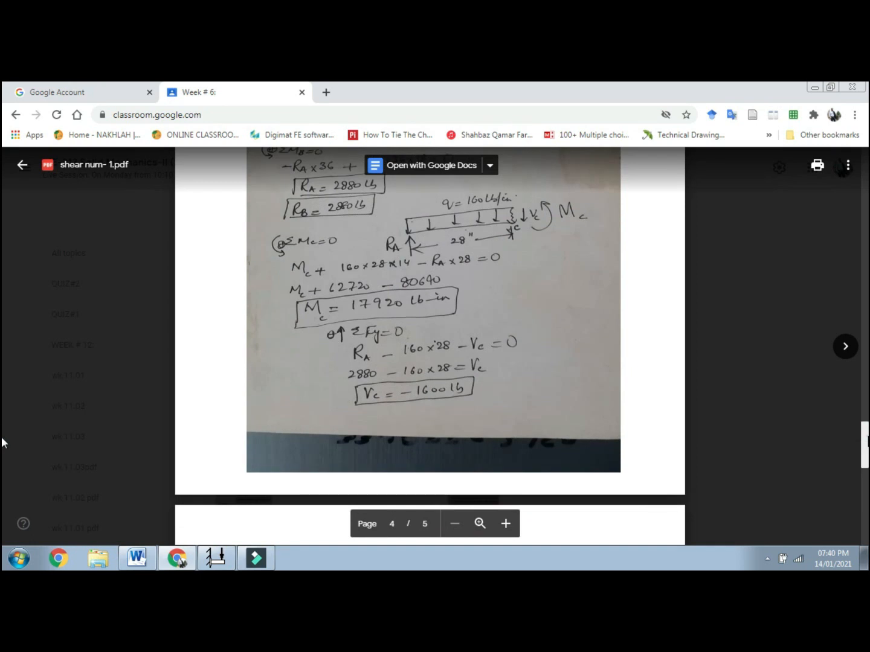
pyautogui.scroll(-7, 2, 459)
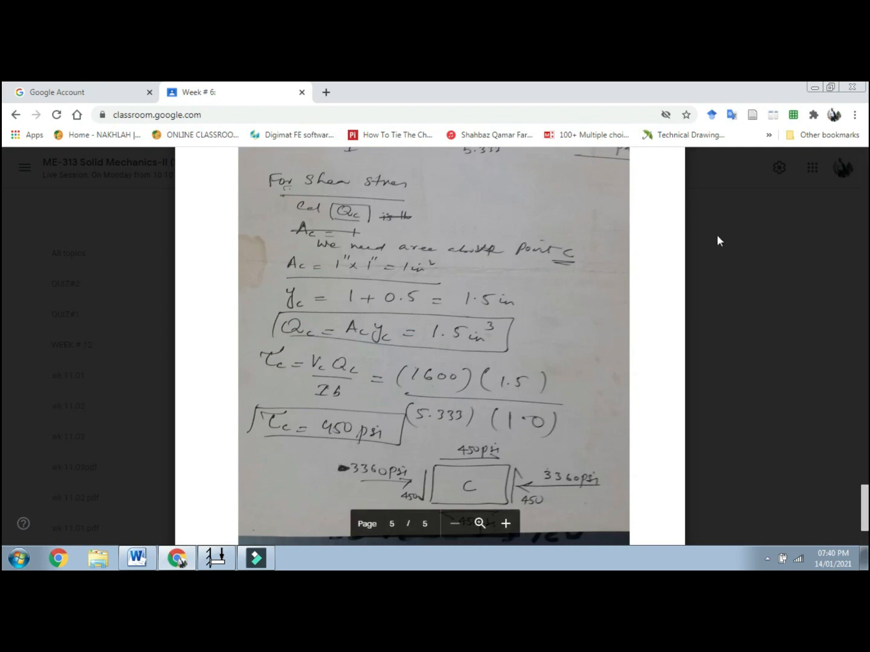
pyautogui.scroll(5, 3, 255)
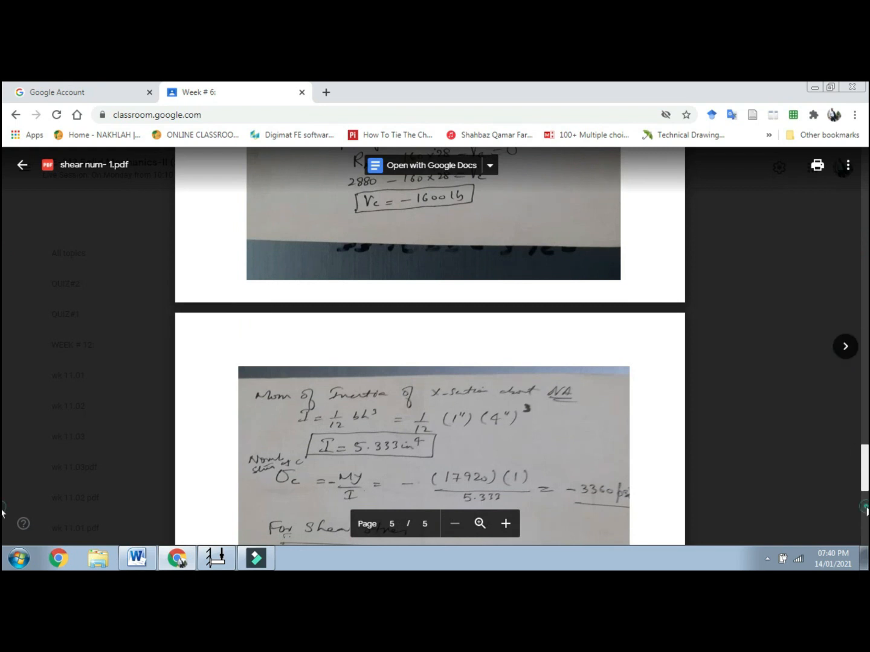
pyautogui.scroll(-5, 3, 514)
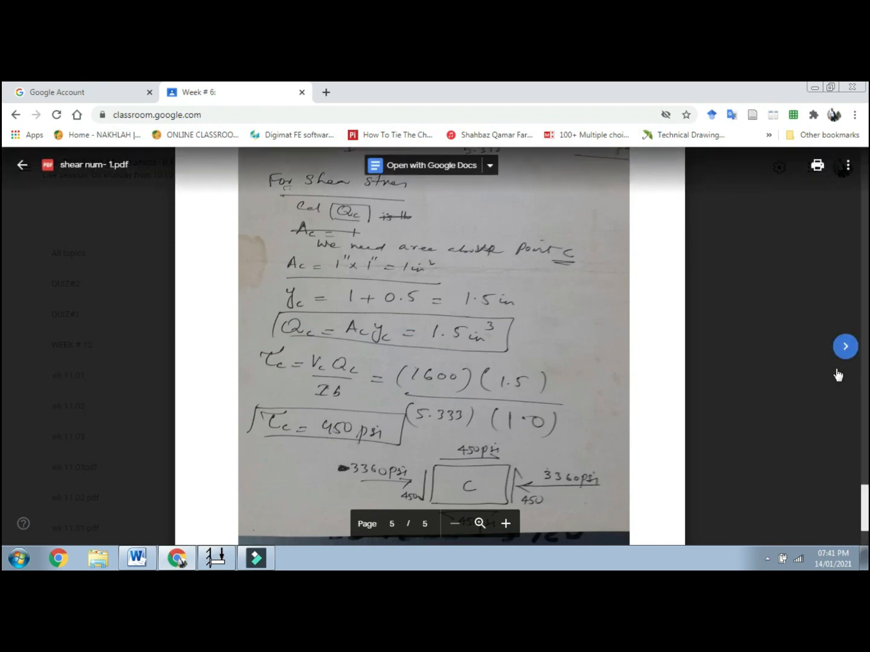
# Step: Review the metal beam problem statement and figures, and compare them with the handwritten beam and cross-section sketches on page 4
pyautogui.scroll(10, 1, 368)
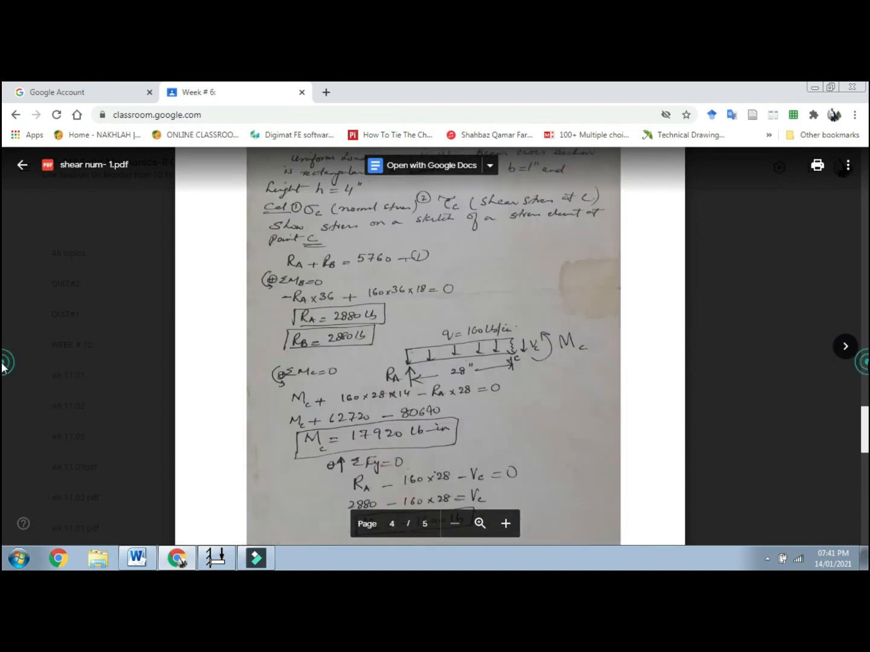
pyautogui.scroll(10, 2, 367)
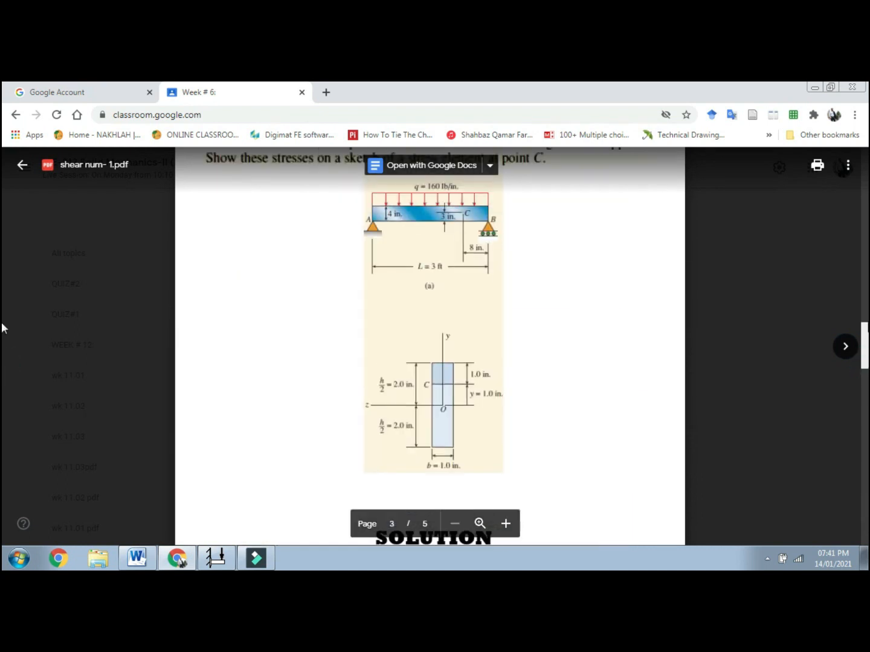
pyautogui.scroll(6, 2, 297)
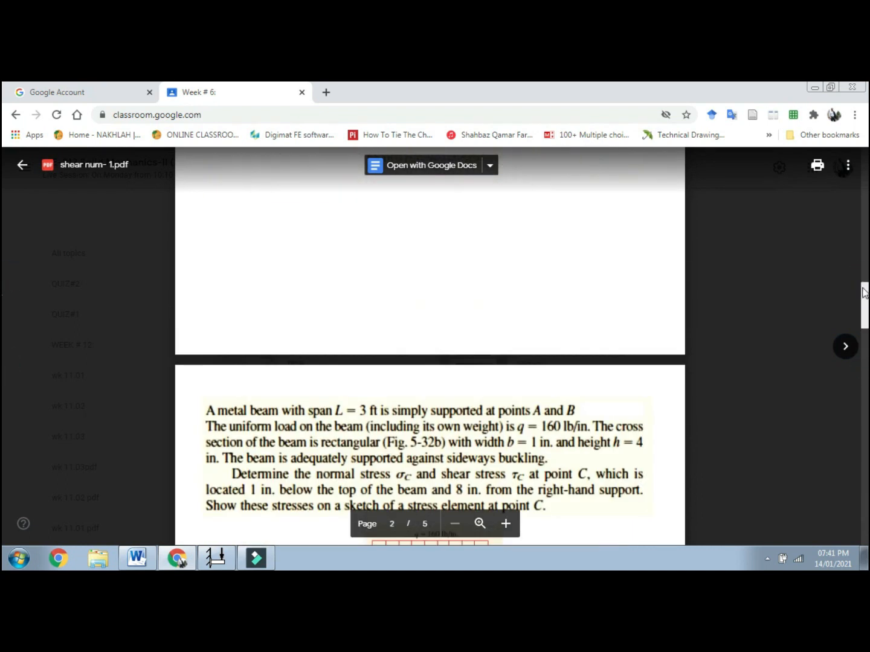
pyautogui.scroll(10, 2, 218)
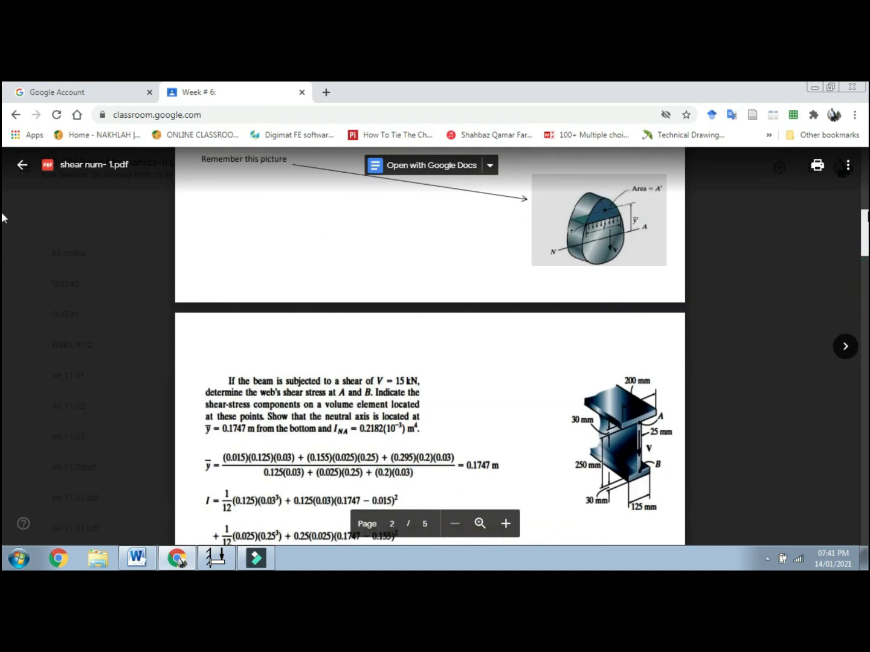
pyautogui.scroll(-20, 3, 208)
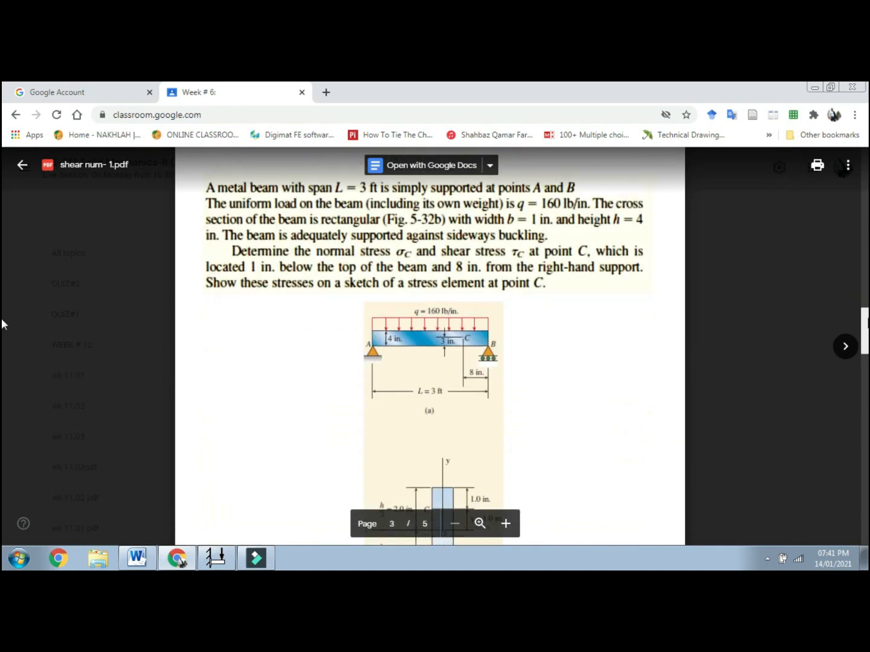
pyautogui.scroll(-5, 3, 381)
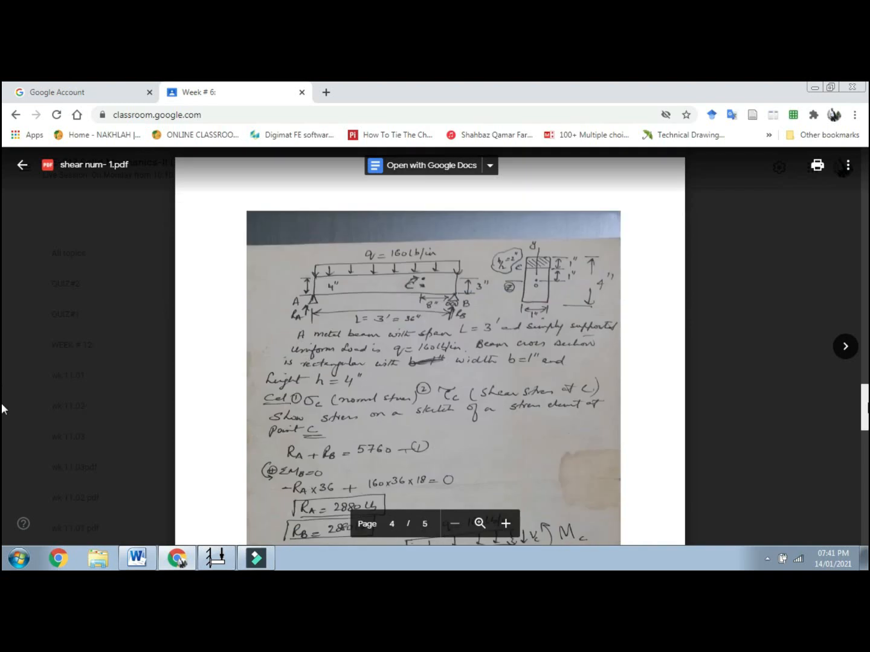
pyautogui.scroll(4, 2, 383)
pyautogui.scroll(3, 3, 374)
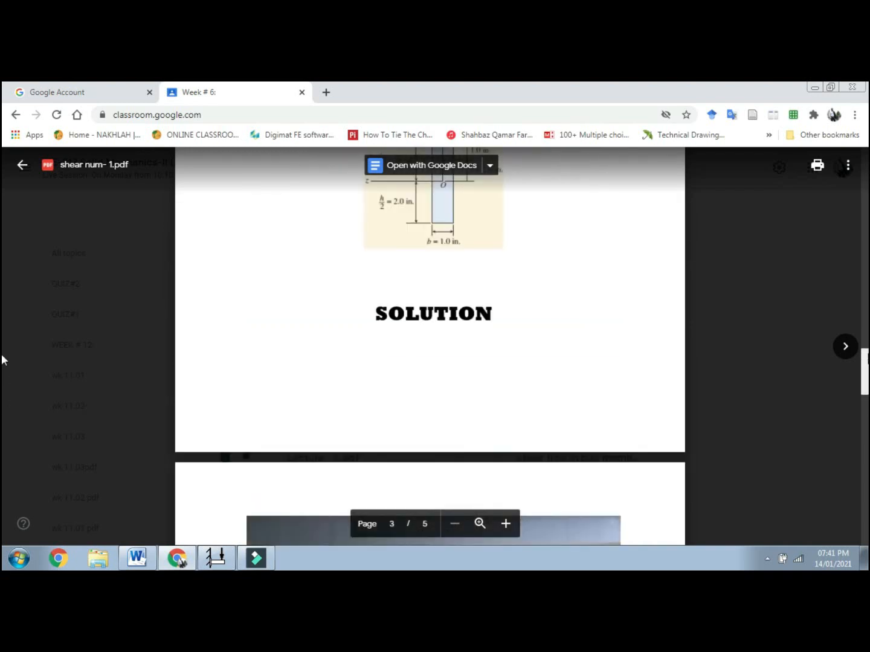
pyautogui.scroll(2, 2, 354)
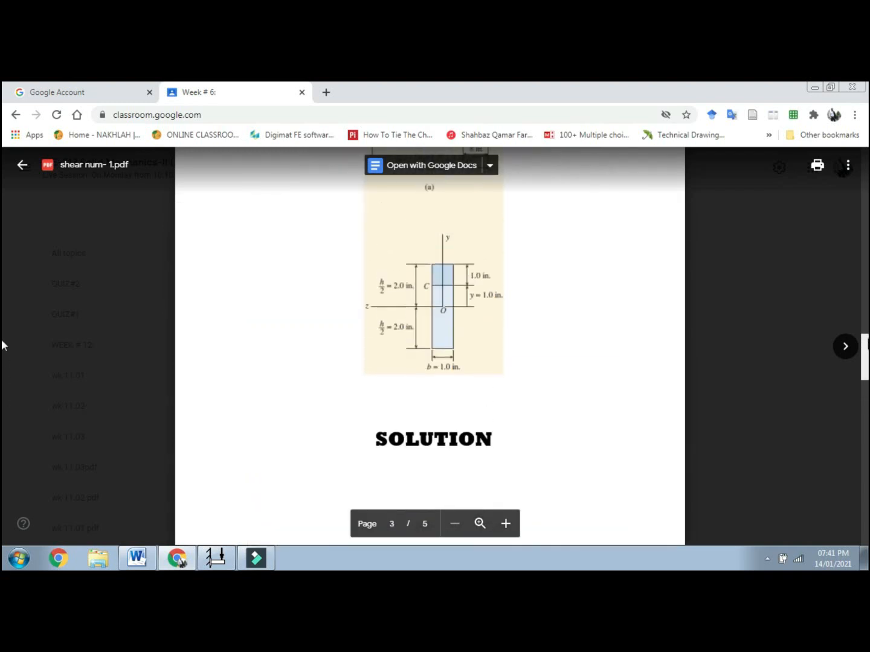
pyautogui.scroll(1, 2, 343)
pyautogui.scroll(-7, 3, 362)
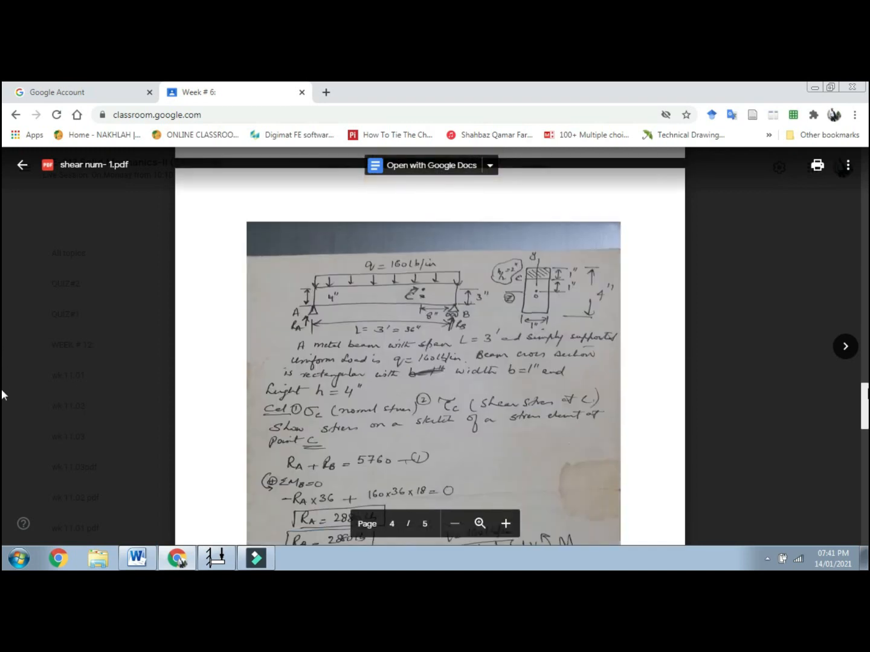
pyautogui.scroll(-1, 2, 398)
pyautogui.scroll(-1, 2, 404)
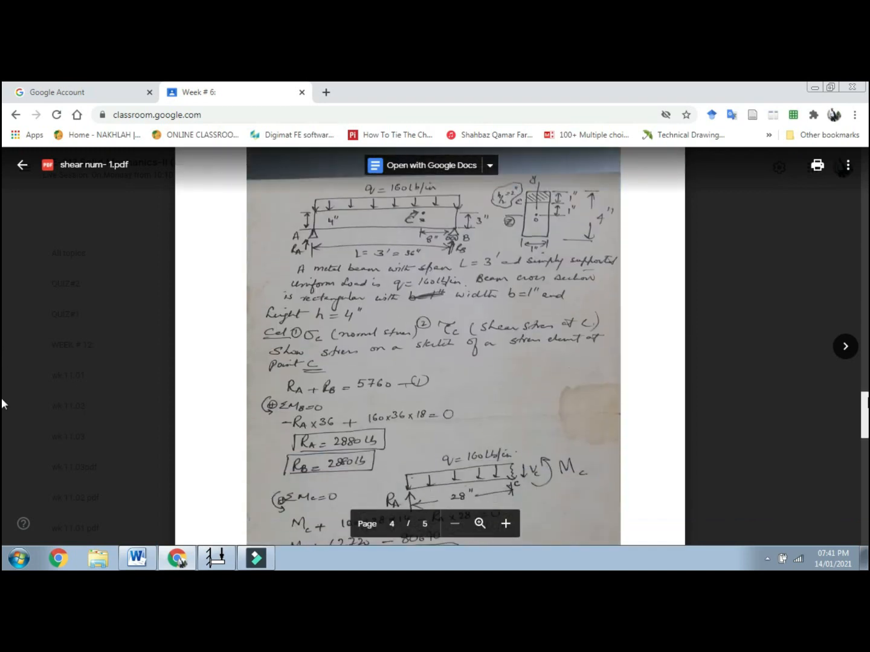
# Step: Look over the available modules in MDSolids and check the beam's load and cross-section dimensions in the PDF in Chrome
pyautogui.click(211, 560)
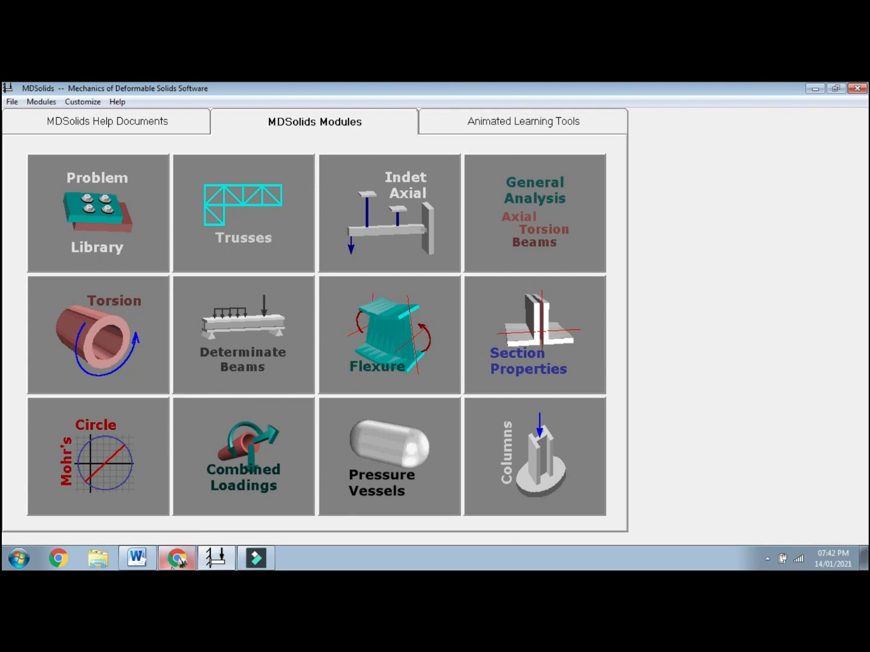
pyautogui.click(177, 561)
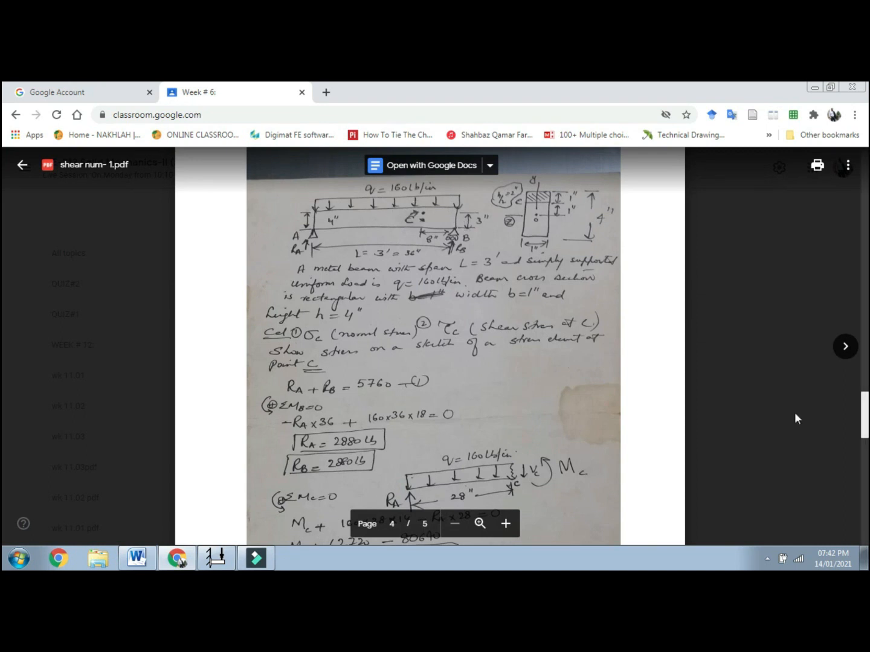
pyautogui.moveTo(864, 416); pyautogui.dragTo(866, 413)
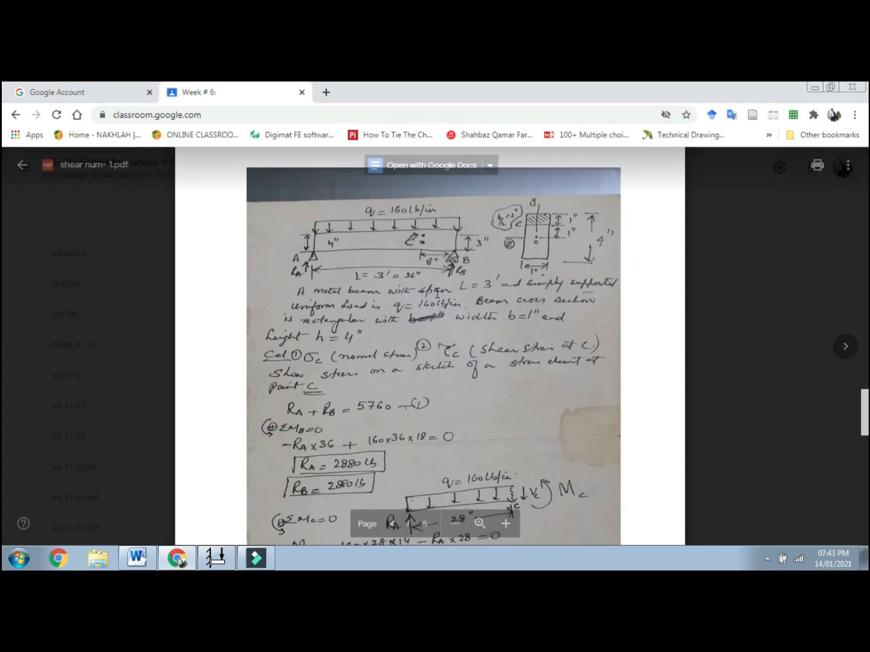
pyautogui.click(216, 562)
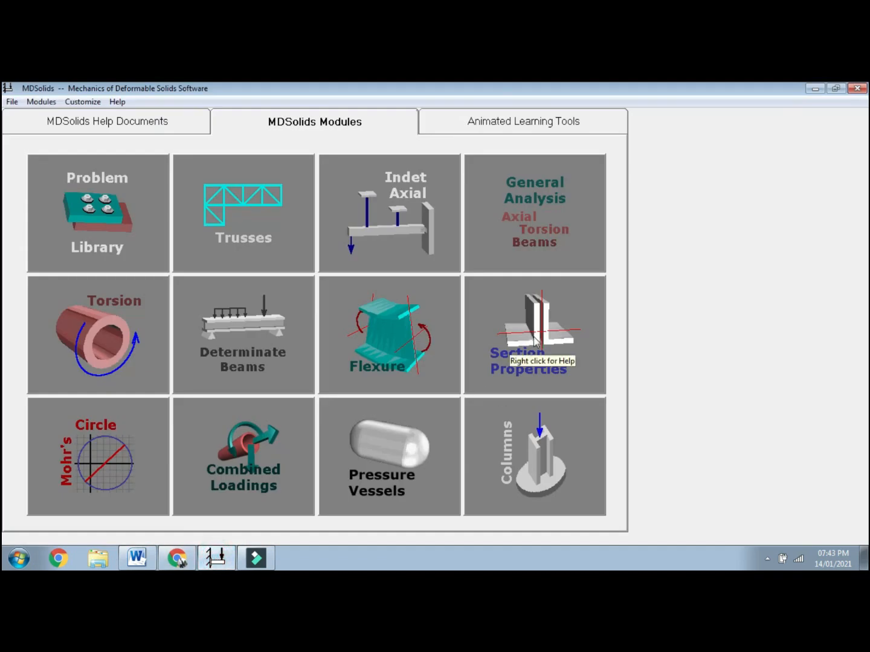
pyautogui.click(172, 561)
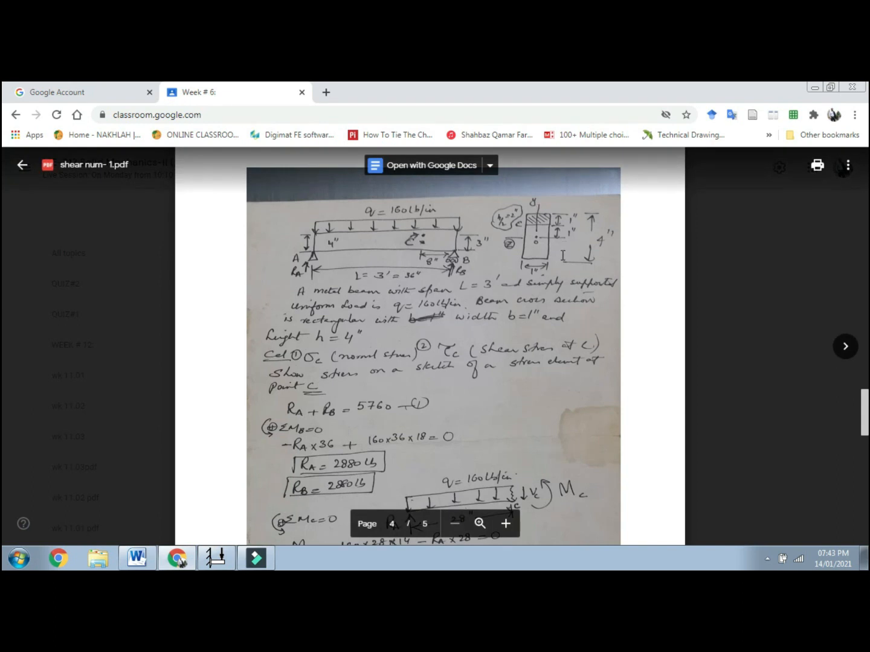
# Step: Switch to MDSolids, open the Section Properties module and create a simple rectangle shape with its units set to inches
pyautogui.click(214, 560)
pyautogui.click(541, 346)
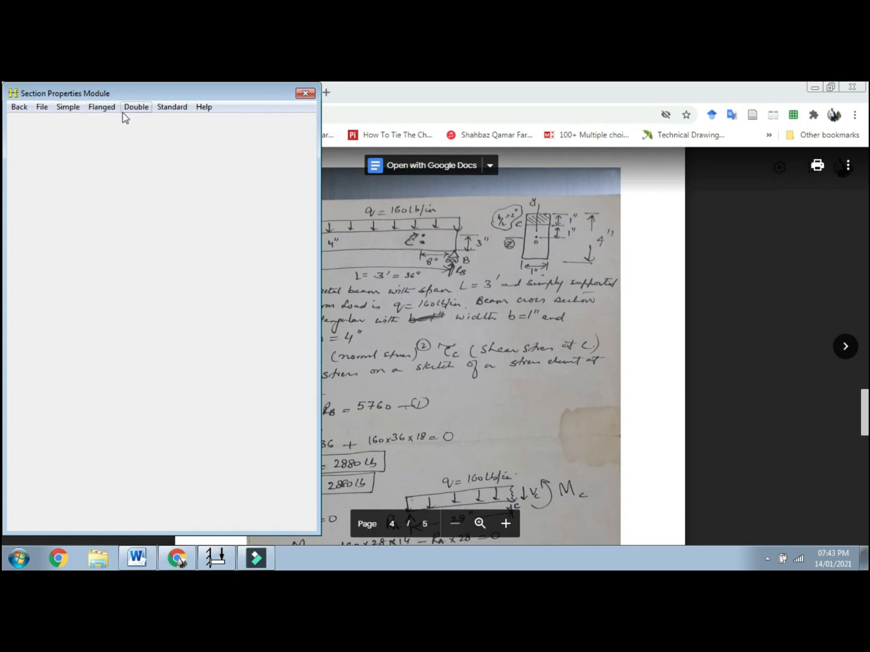
pyautogui.click(68, 108)
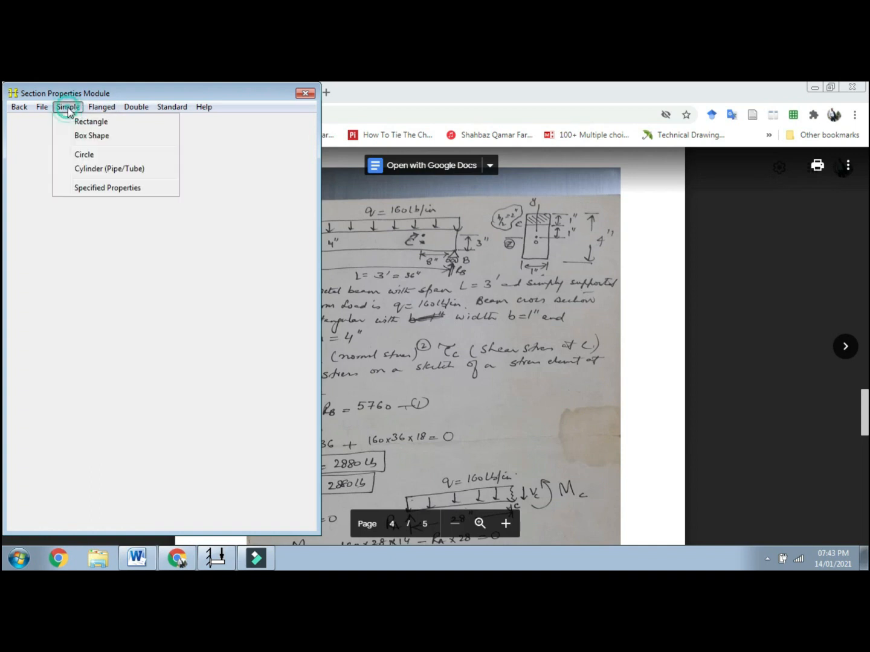
pyautogui.click(112, 121)
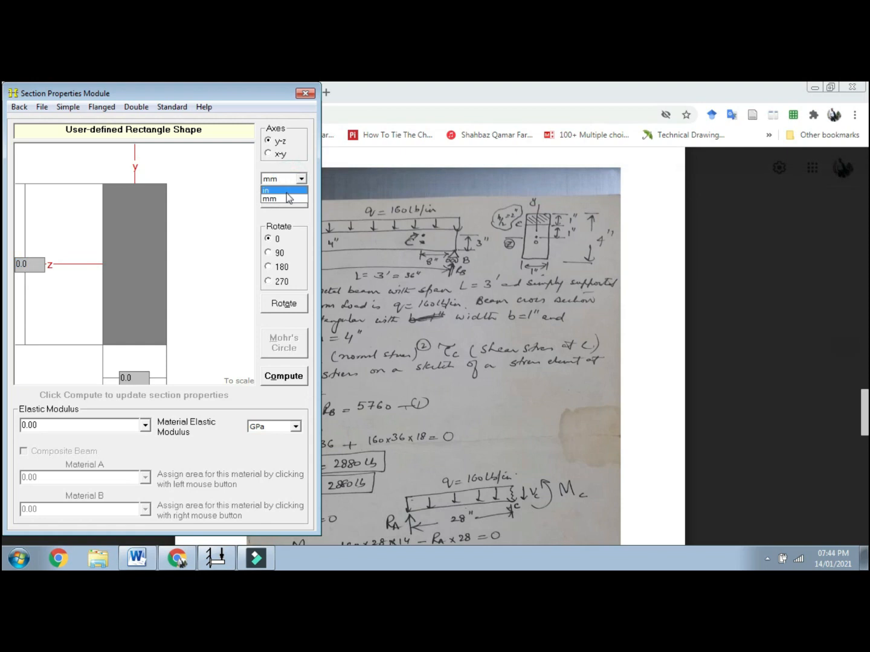
pyautogui.click(285, 190)
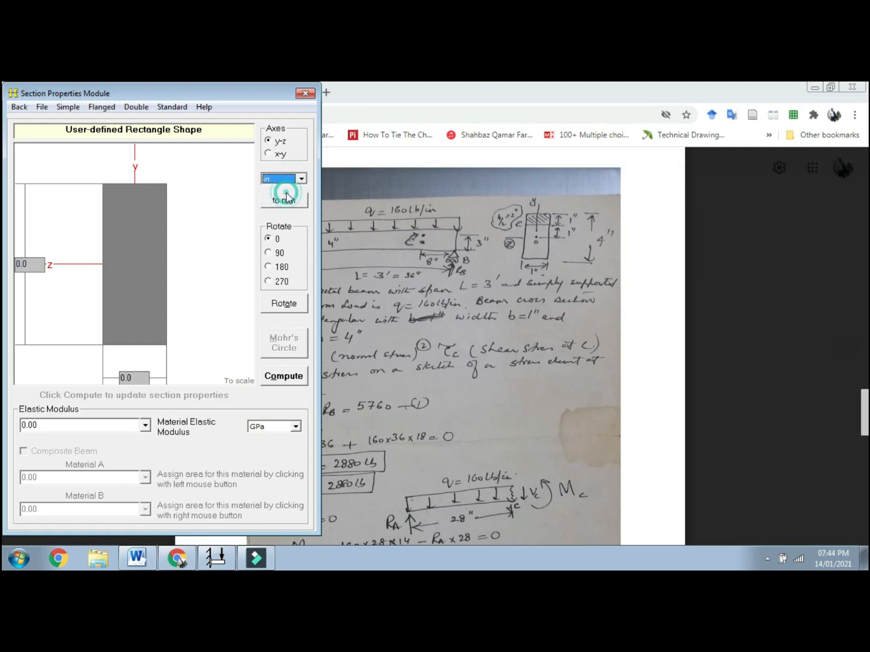
# Step: Set the rectangle's height to 4 in and its width to 1 in
pyautogui.click(30, 266)
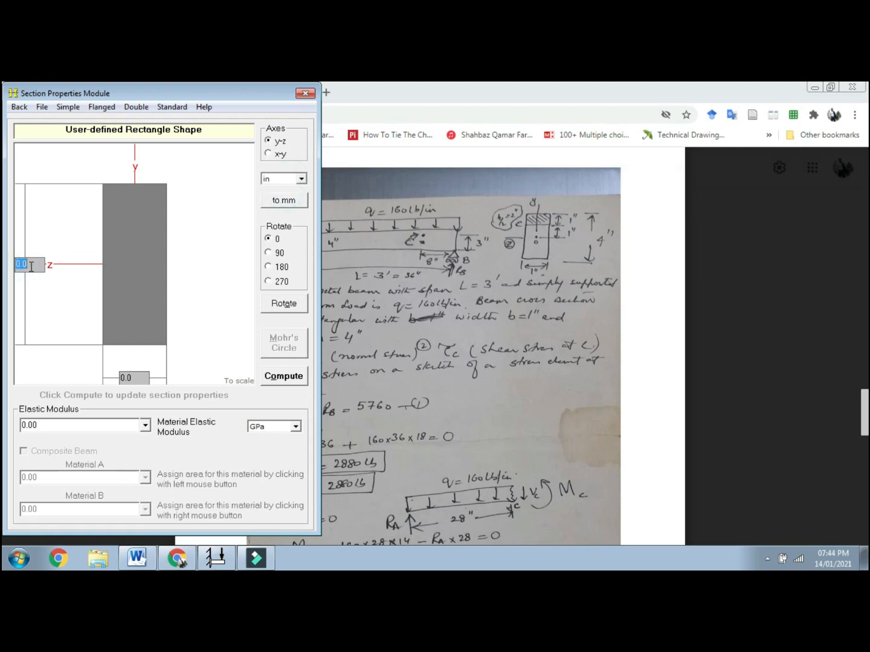
pyautogui.write('4')
pyautogui.click(131, 378)
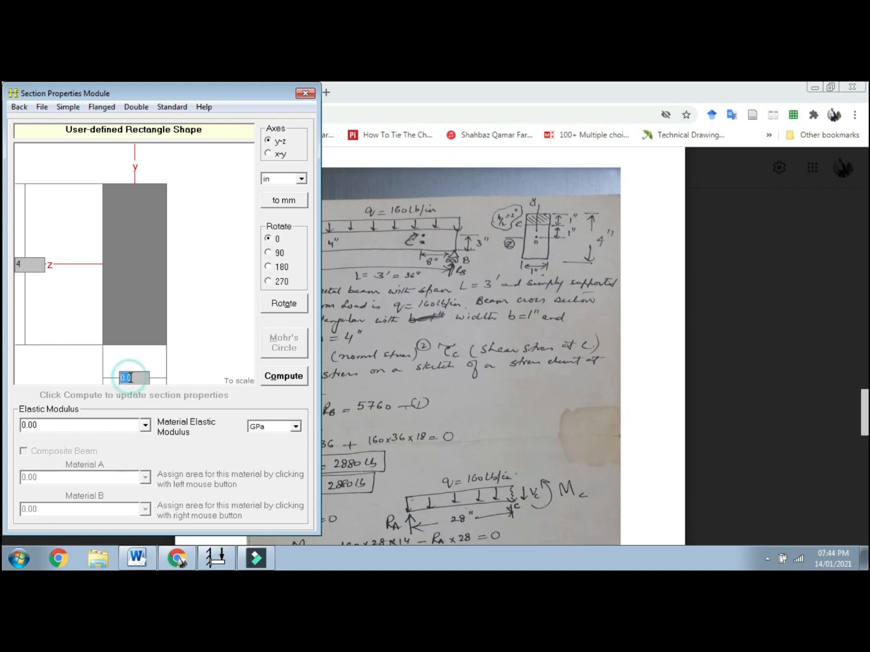
pyautogui.write('1')
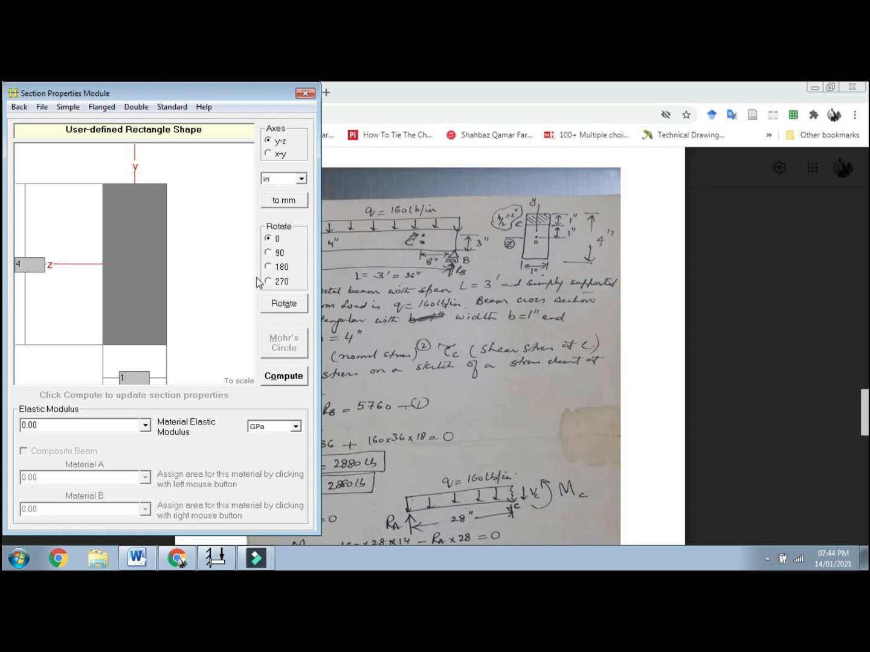
# Step: Assign Steel-A36 Structural as the elastic modulus material, switch the modulus unit to psi and compute the section properties
pyautogui.click(145, 426)
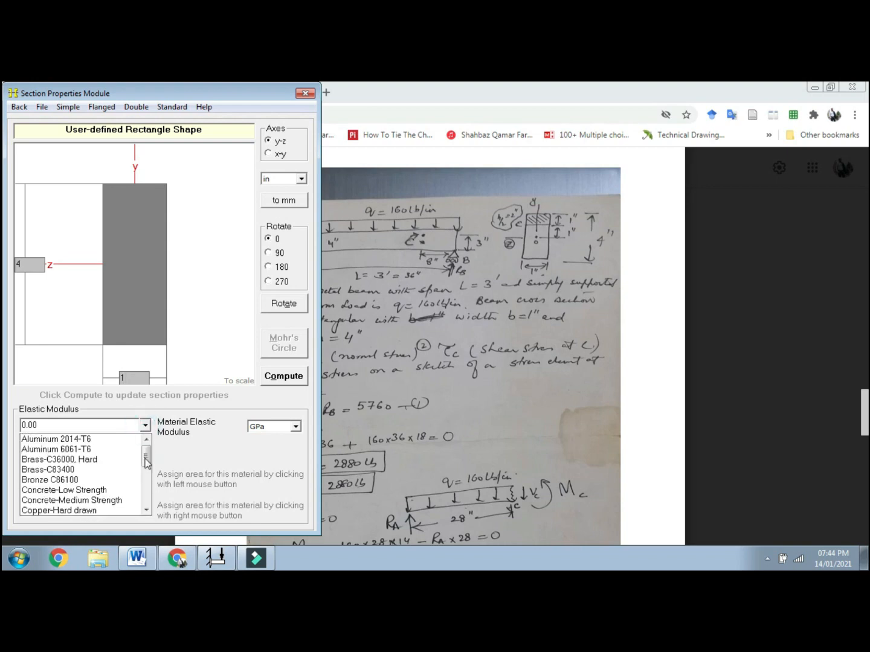
pyautogui.moveTo(146, 462); pyautogui.dragTo(147, 480)
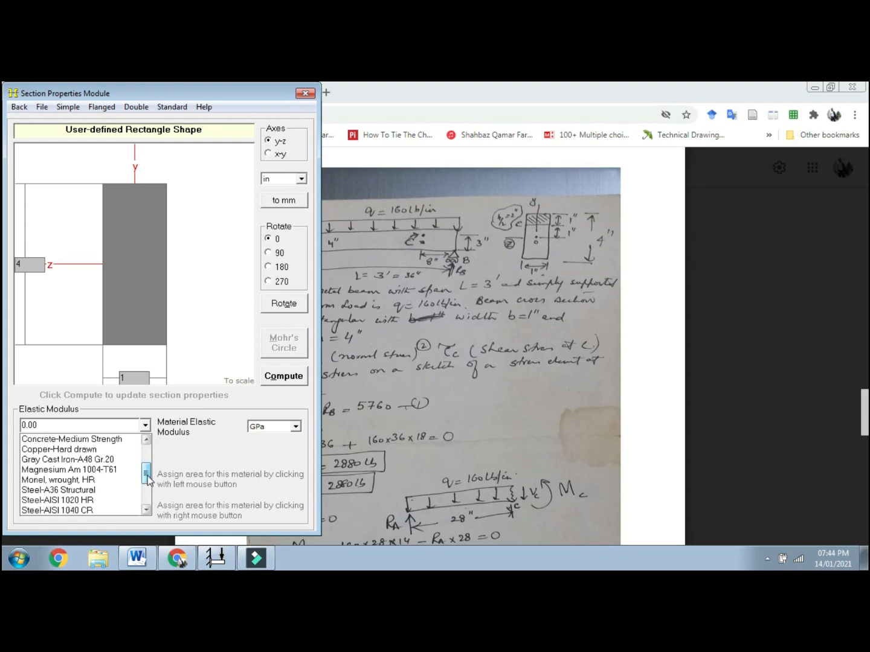
pyautogui.click(117, 491)
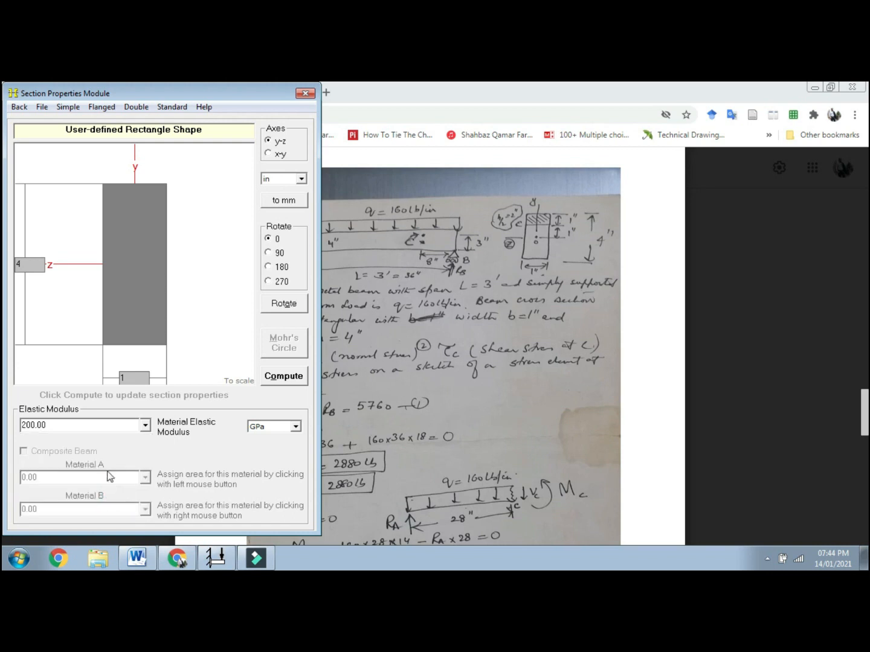
pyautogui.click(296, 427)
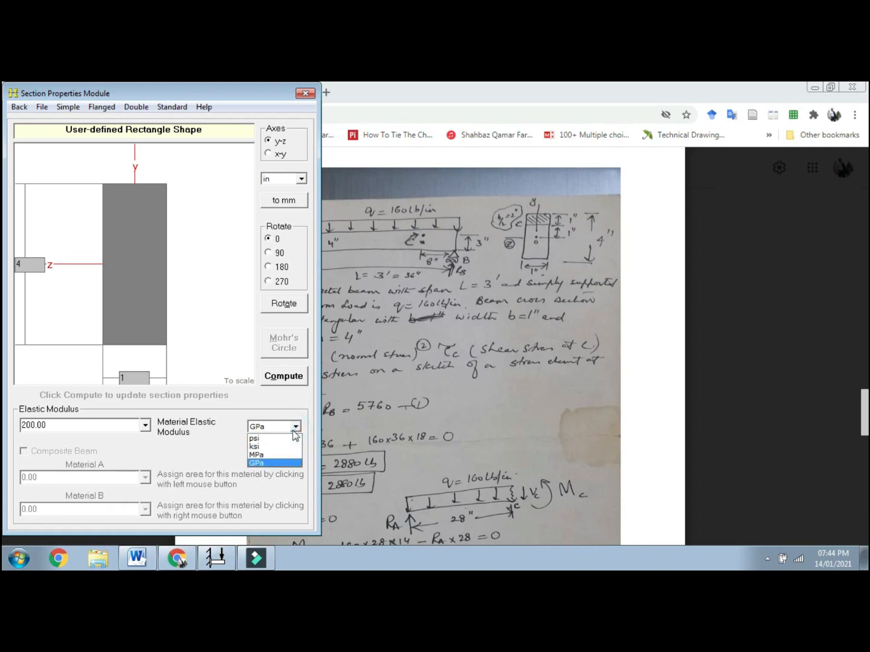
pyautogui.click(285, 438)
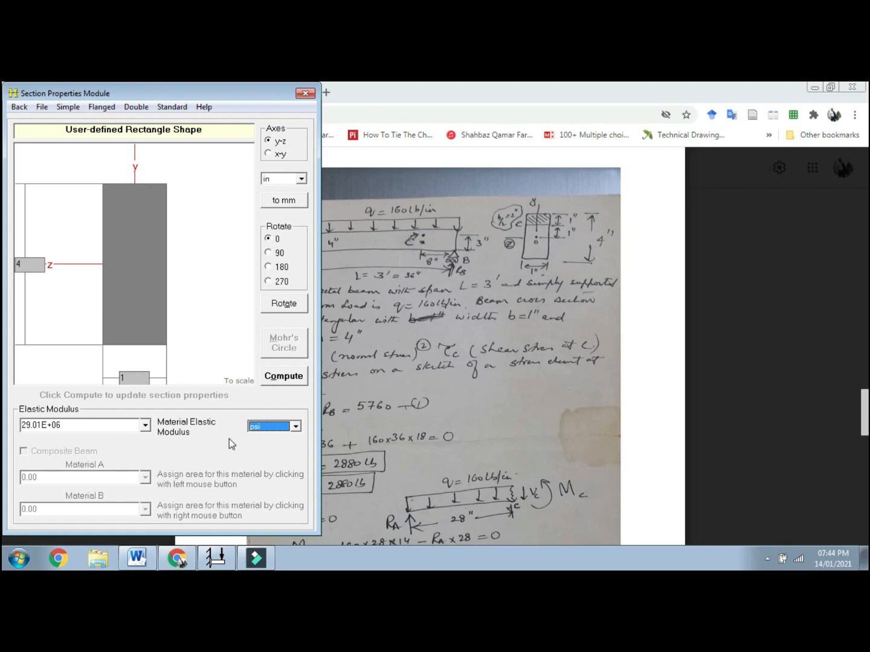
pyautogui.click(246, 444)
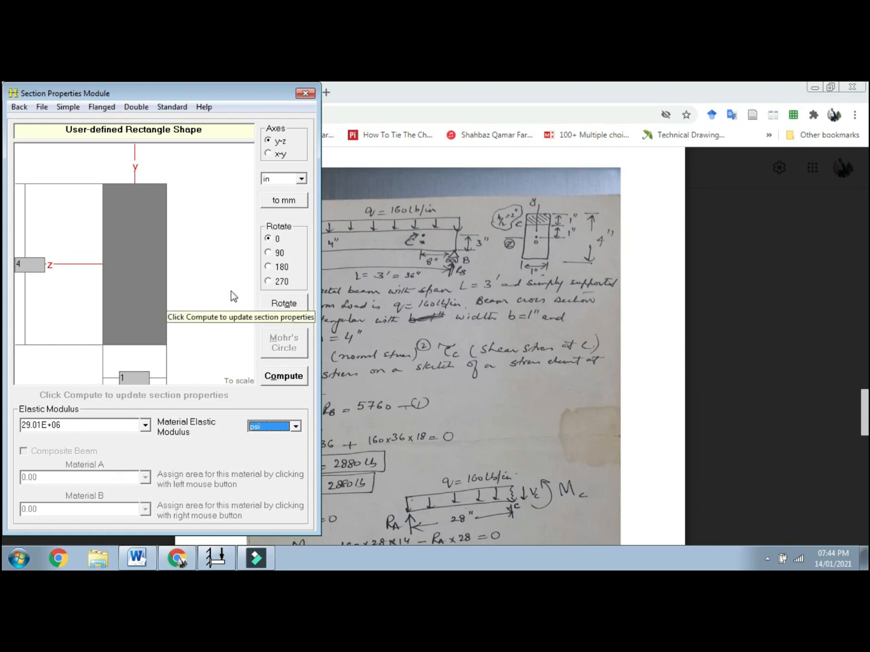
pyautogui.click(285, 379)
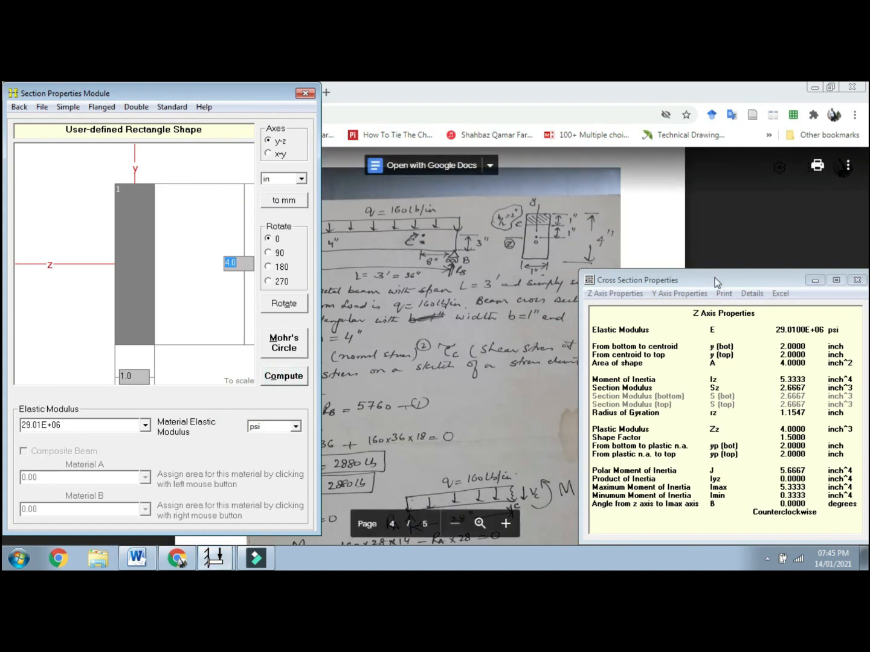
# Step: Compare the computed z-axis moment of inertia with the handwritten calculation on page 5 of the PDF in Chrome
pyautogui.moveTo(716, 282); pyautogui.dragTo(723, 252)
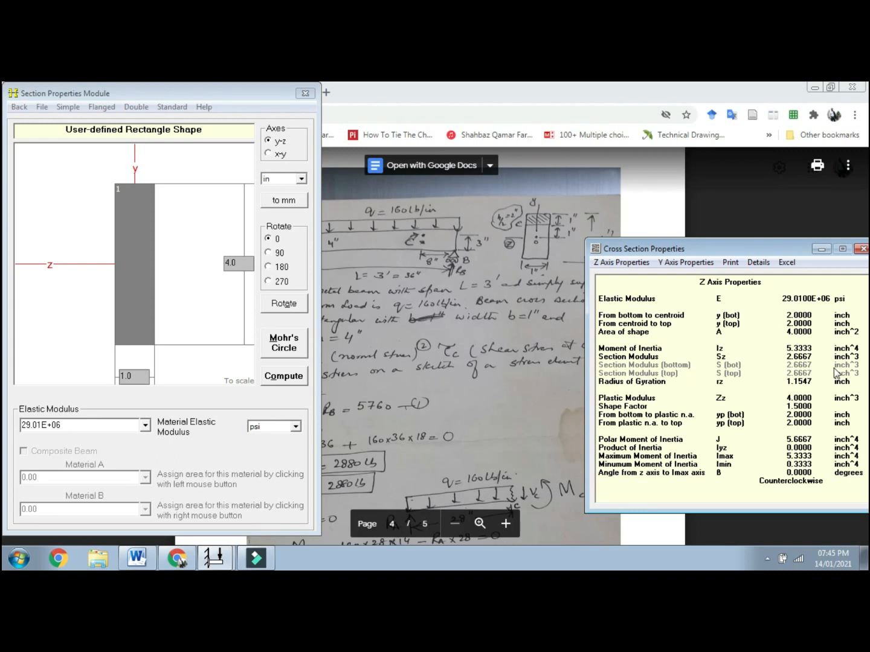
pyautogui.click(821, 250)
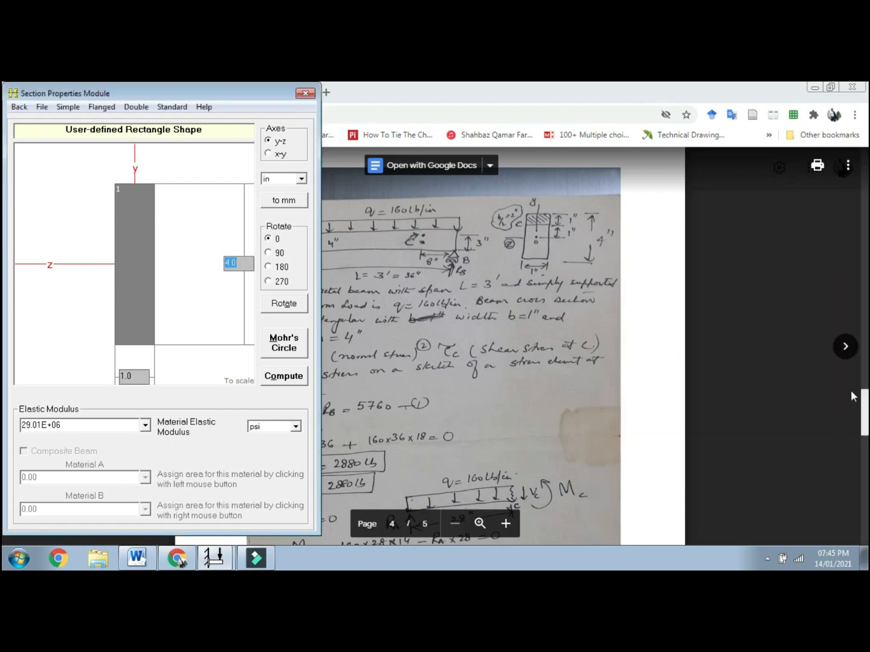
pyautogui.click(2, 409)
pyautogui.scroll(-5, 4, 476)
pyautogui.moveTo(868, 475); pyautogui.dragTo(868, 474)
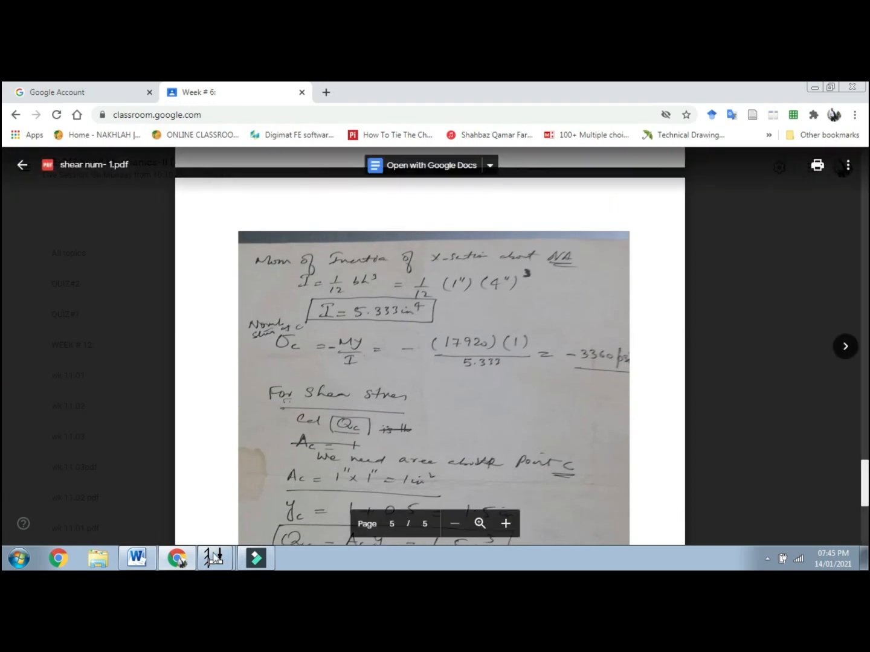
pyautogui.click(216, 558)
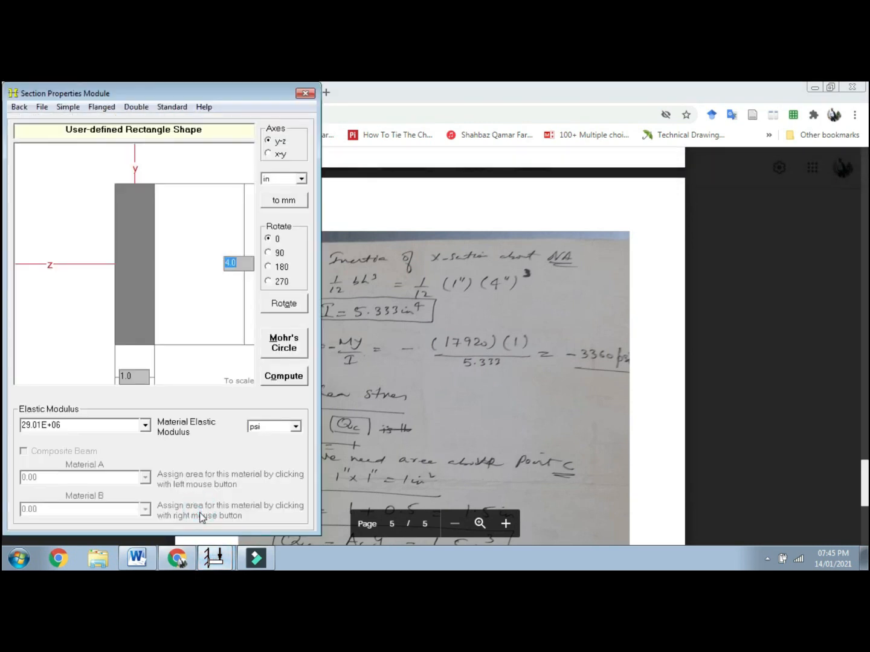
pyautogui.click(215, 559)
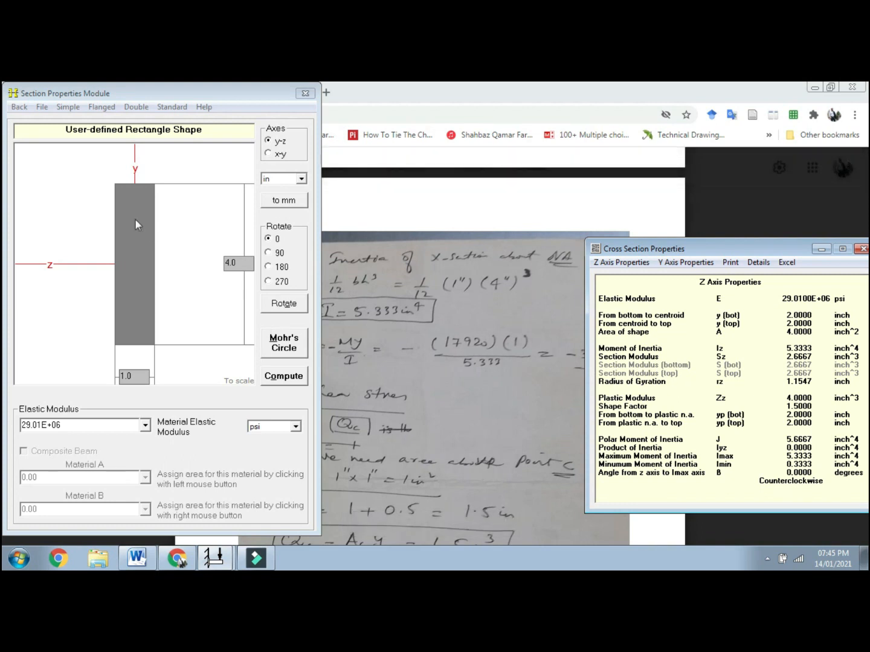
# Step: Rotate the rectangular section by 90 degrees and compute its section properties in that orientation
pyautogui.click(268, 253)
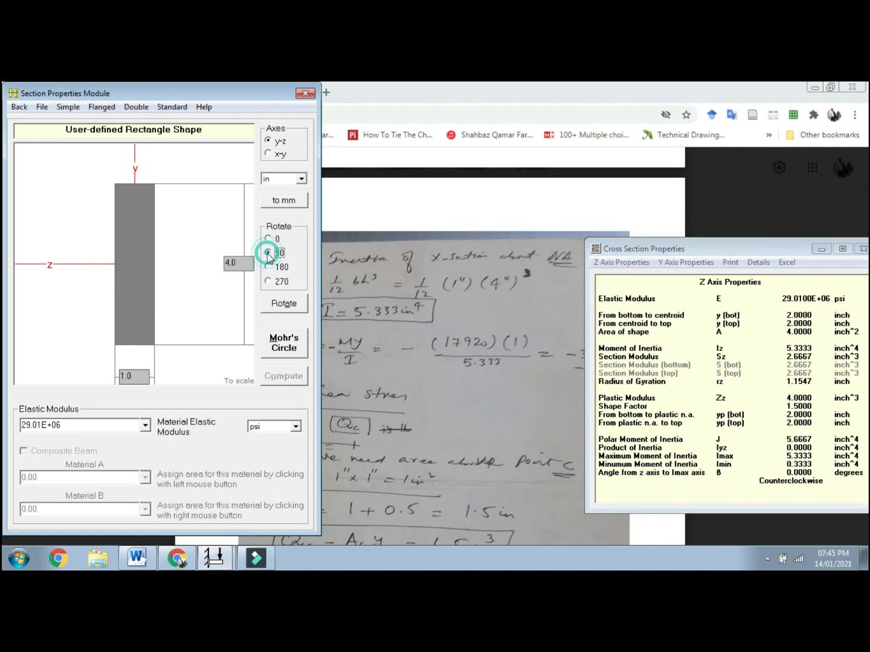
pyautogui.click(285, 308)
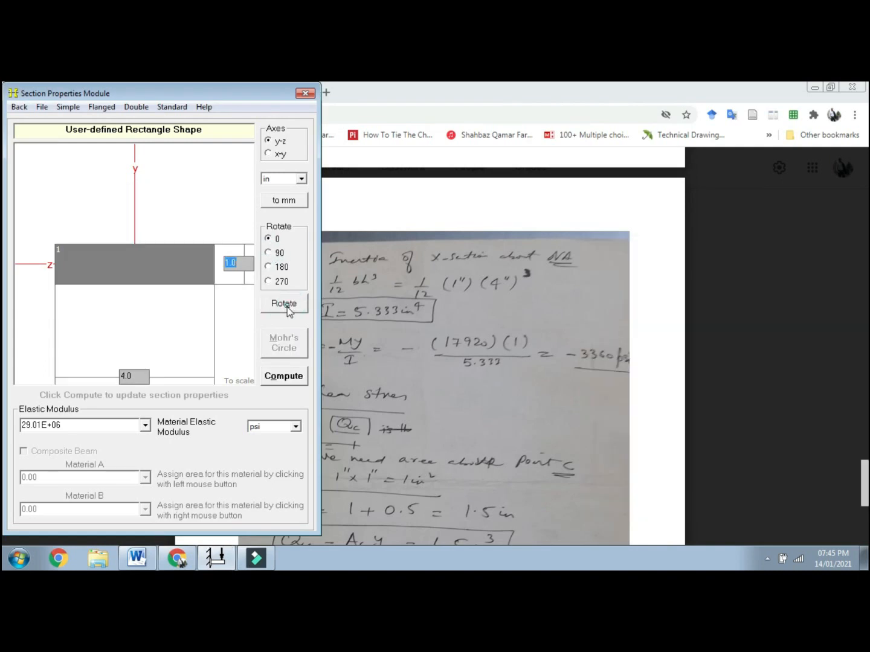
pyautogui.click(280, 380)
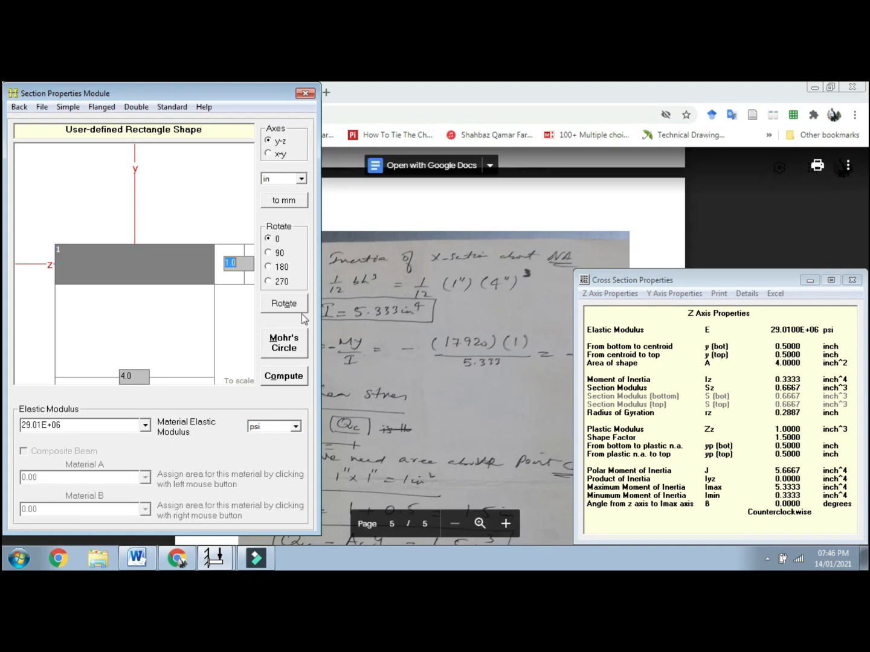
# Step: Rotate the section by another 90 degrees to stand it upright, recompute its properties and minimize the results window
pyautogui.click(268, 252)
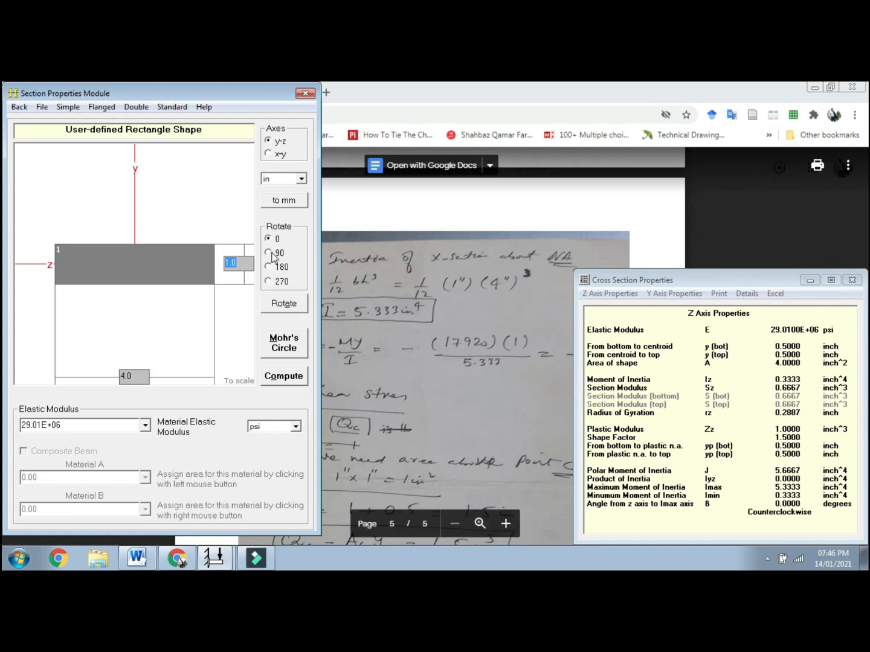
pyautogui.click(282, 305)
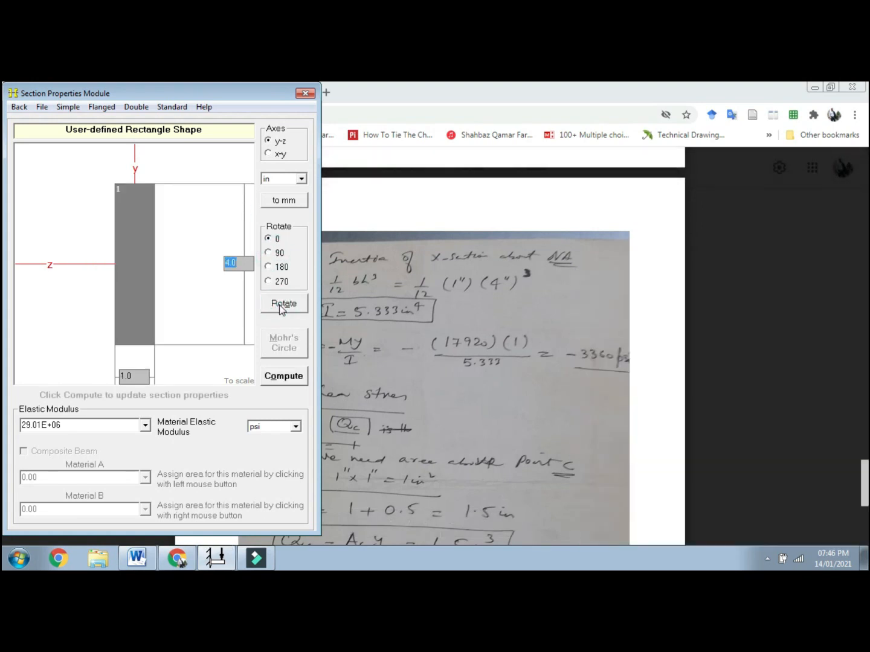
pyautogui.click(291, 381)
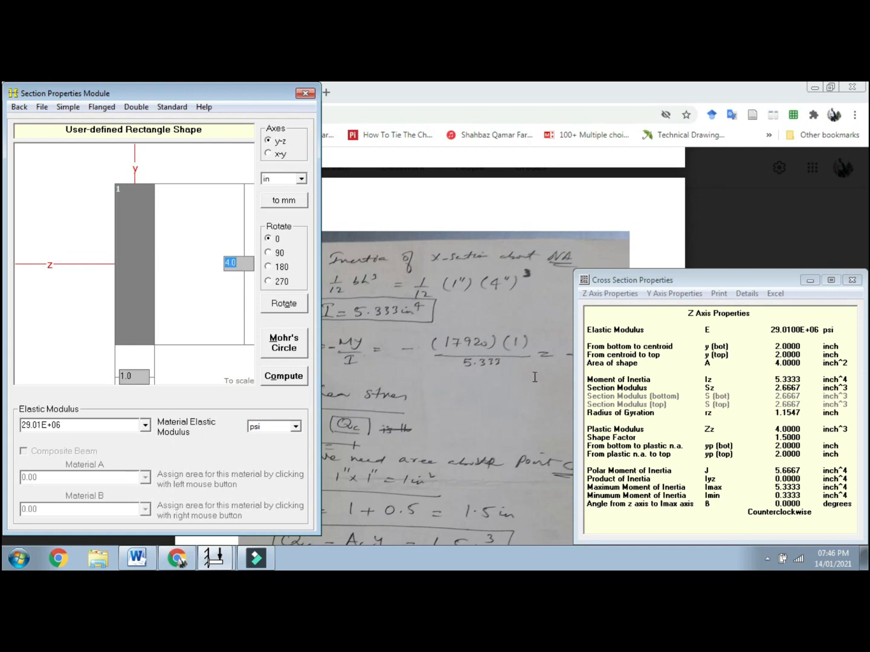
pyautogui.click(808, 280)
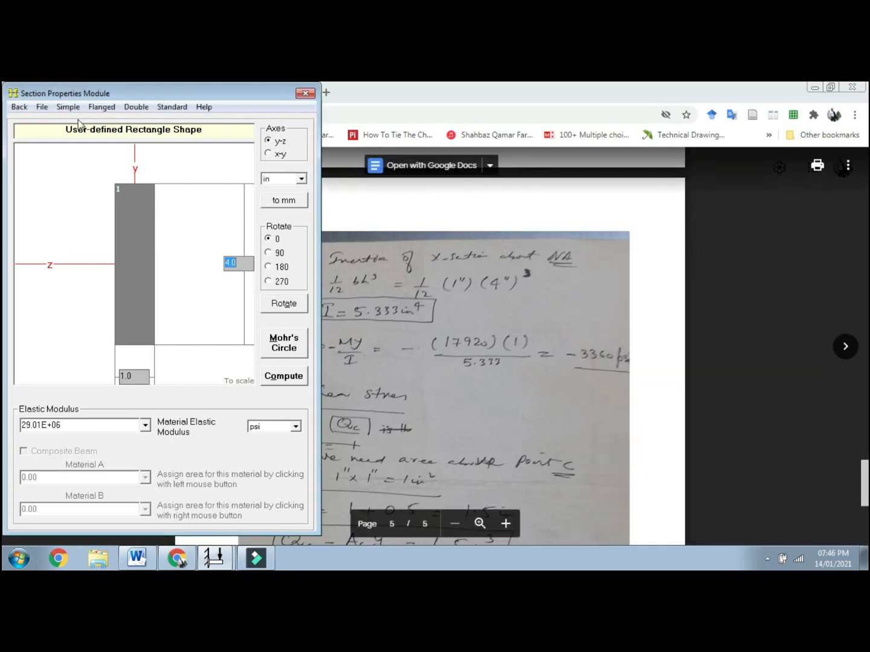
# Step: Create a 36 in long simply supported beam in the Determinate Beams module, with supports at 0 and 36 in
pyautogui.click(19, 107)
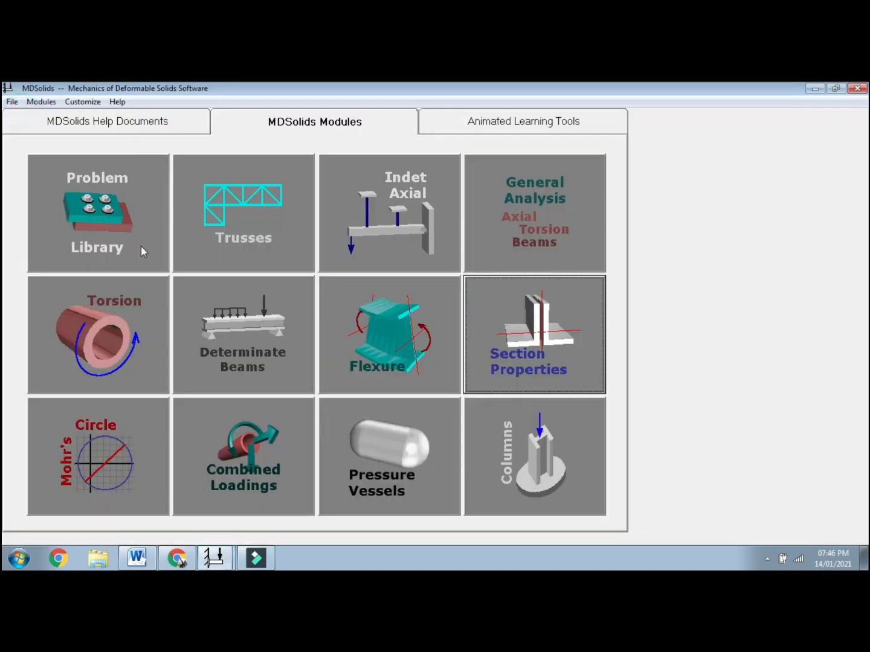
pyautogui.click(238, 341)
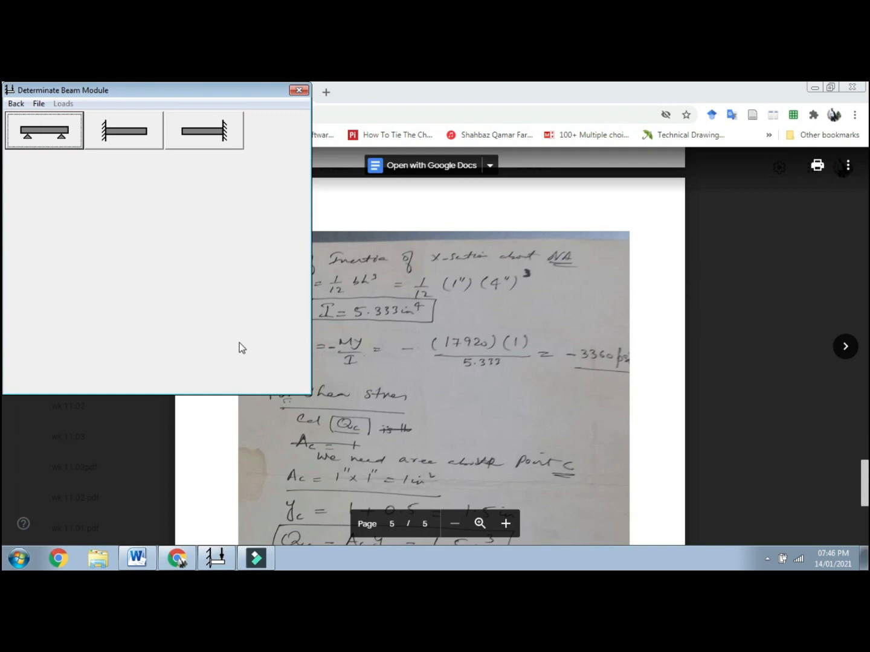
pyautogui.click(42, 145)
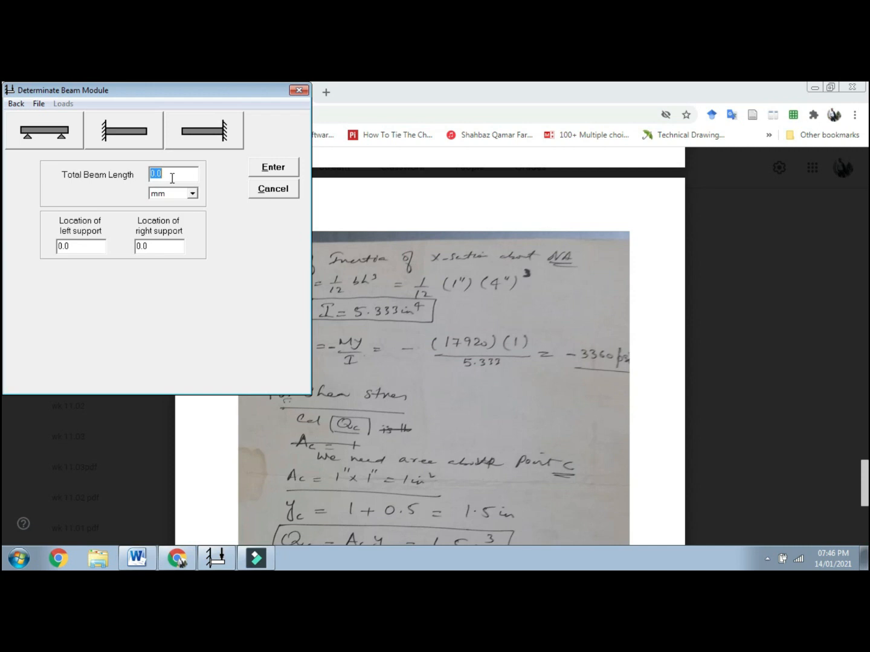
pyautogui.write('36')
pyautogui.click(193, 194)
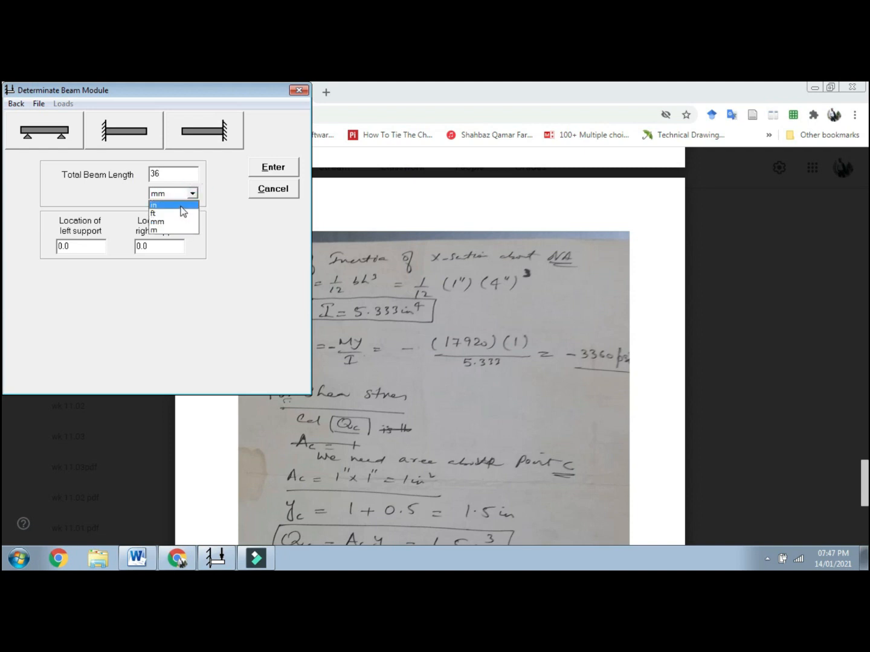
pyautogui.click(182, 206)
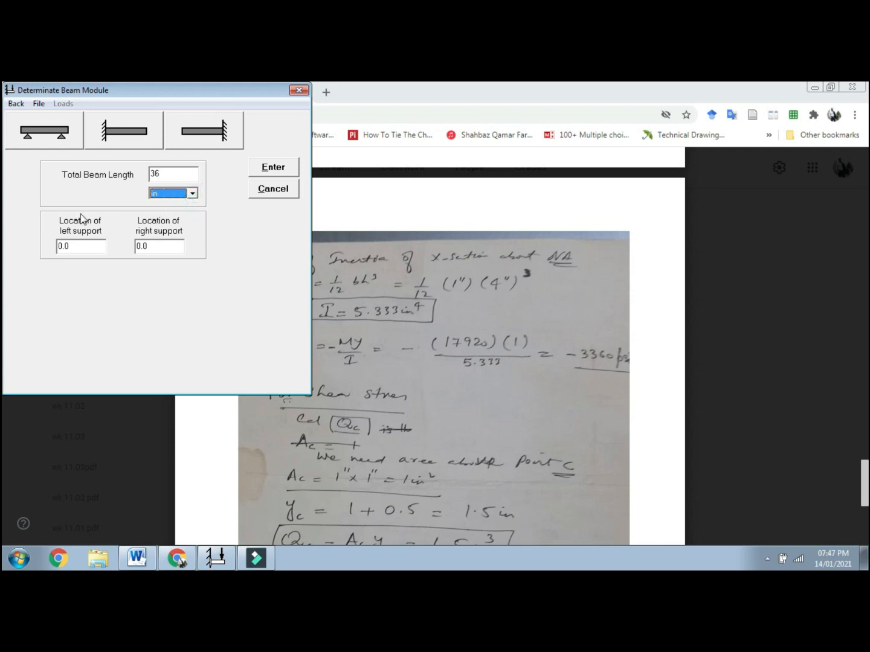
pyautogui.click(95, 248)
pyautogui.doubleClick(170, 249)
pyautogui.write('36')
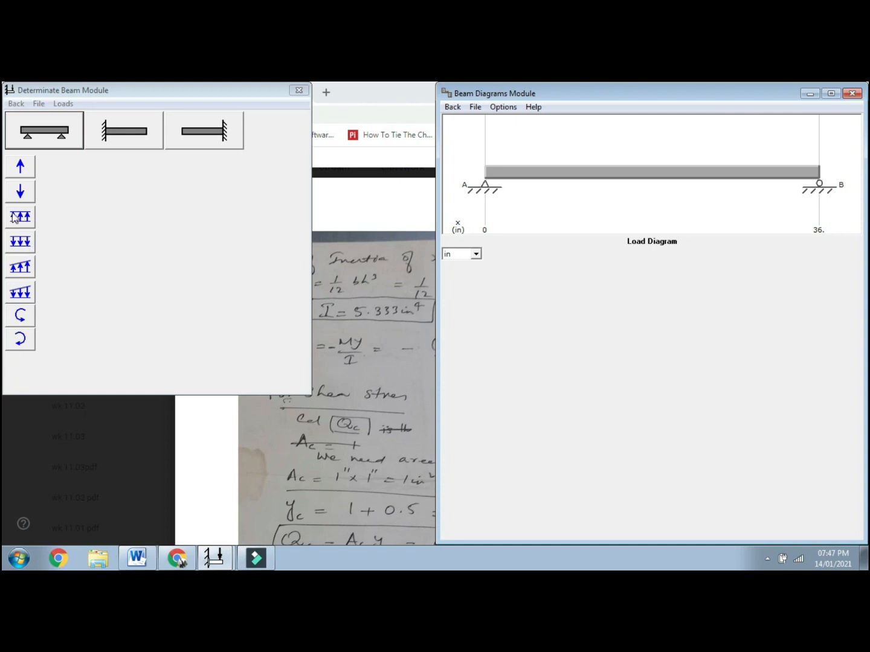
# Step: Start a downward uniform load on the beam, extending from x = 0 to x = 36 in
pyautogui.click(19, 243)
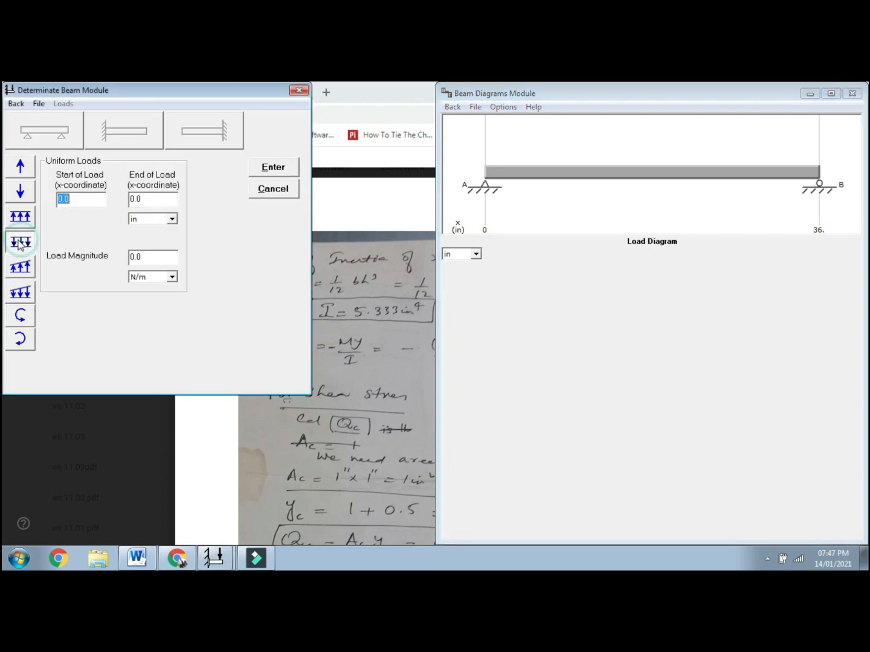
pyautogui.click(91, 200)
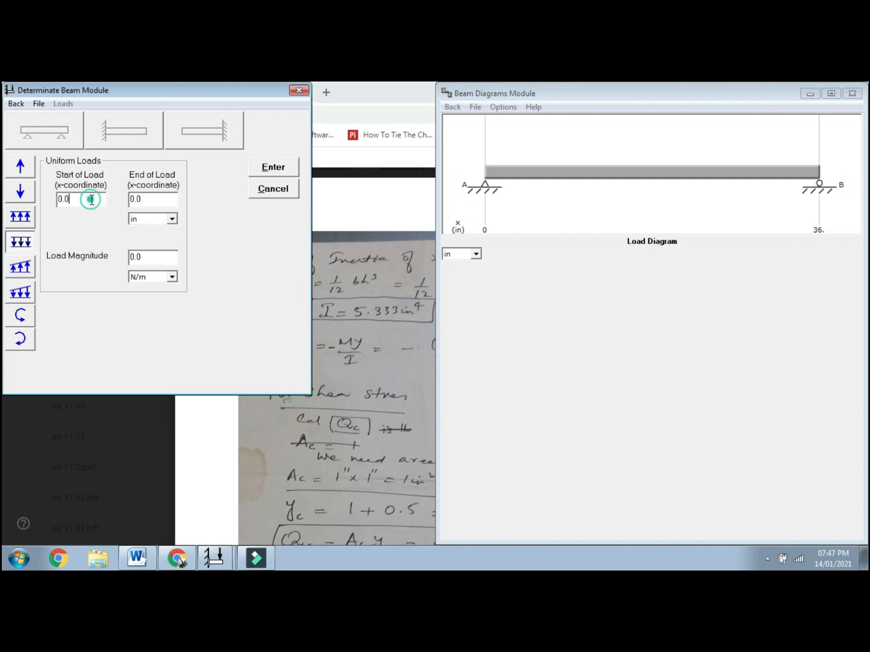
pyautogui.click(164, 203)
pyautogui.write('36')
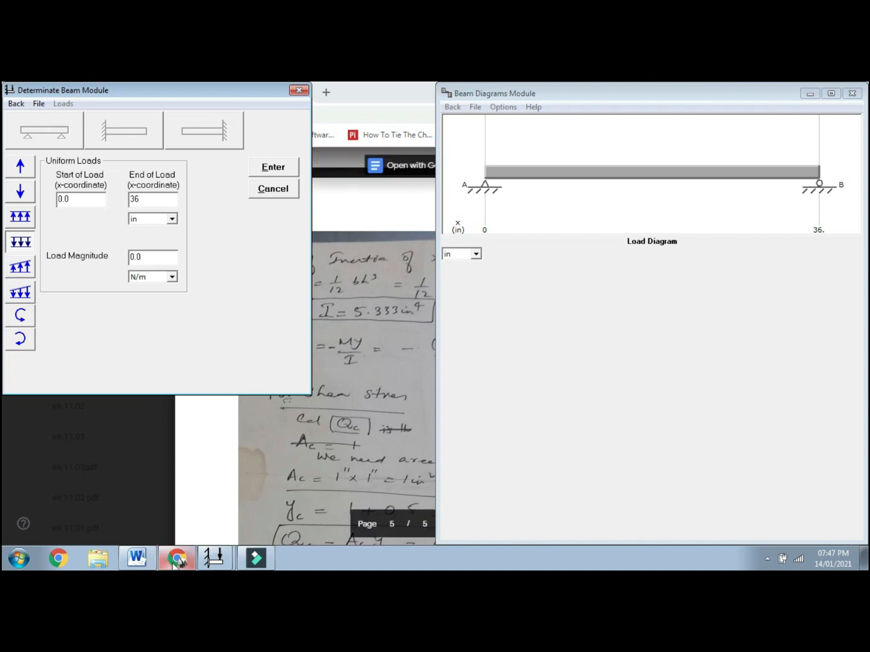
# Step: Check the load in the Word problem statement, set the uniform load magnitude to 160 lb/in and apply it to the beam
pyautogui.click(137, 559)
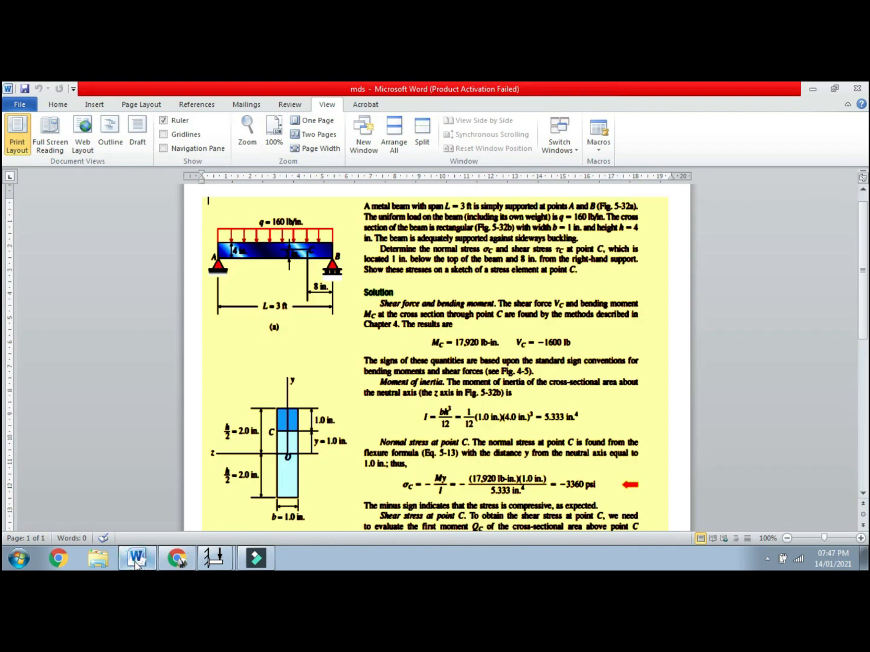
pyautogui.click(137, 559)
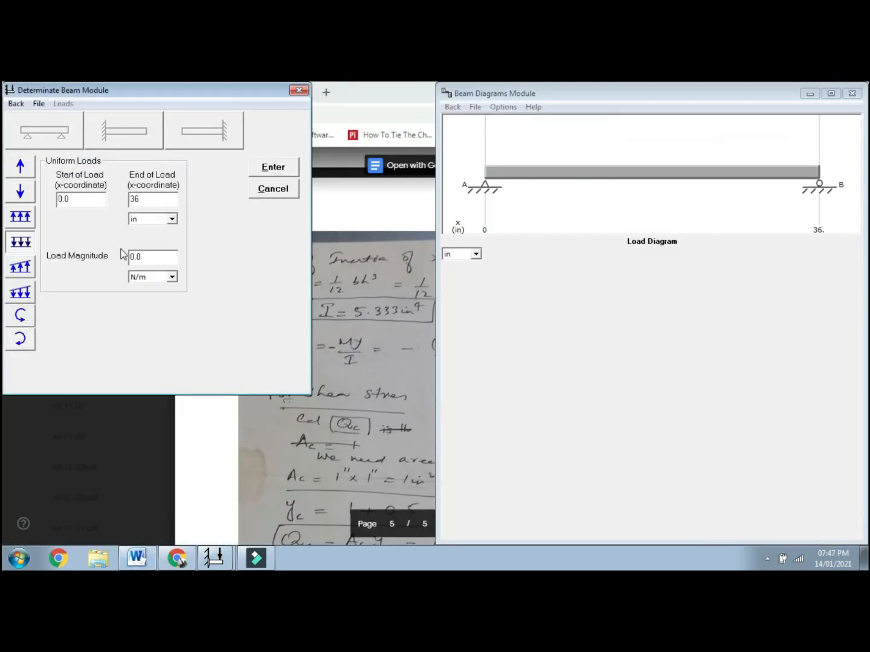
pyautogui.press('Tab')
pyautogui.press('Tab')
pyautogui.write('160')
pyautogui.click(171, 278)
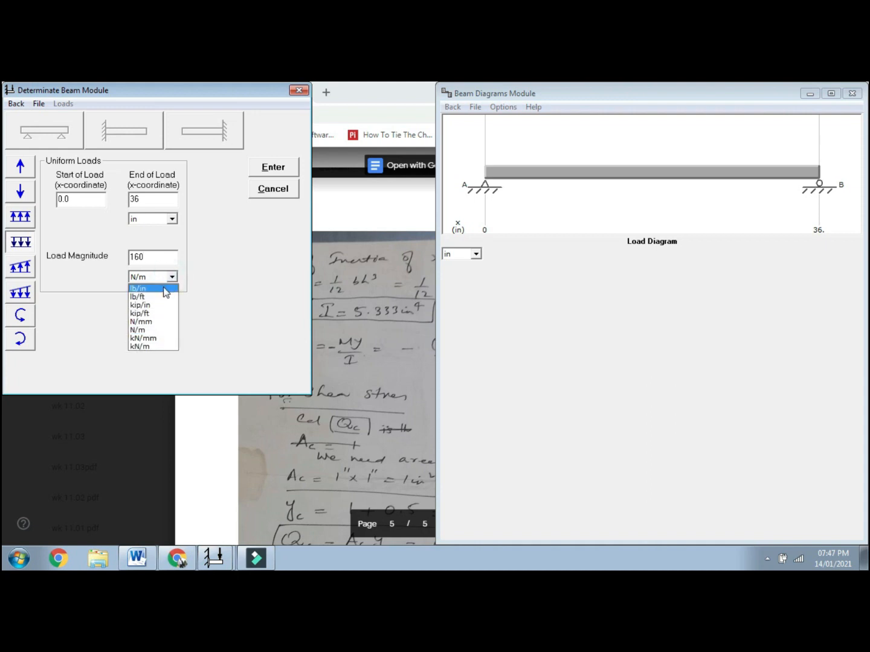
pyautogui.click(163, 290)
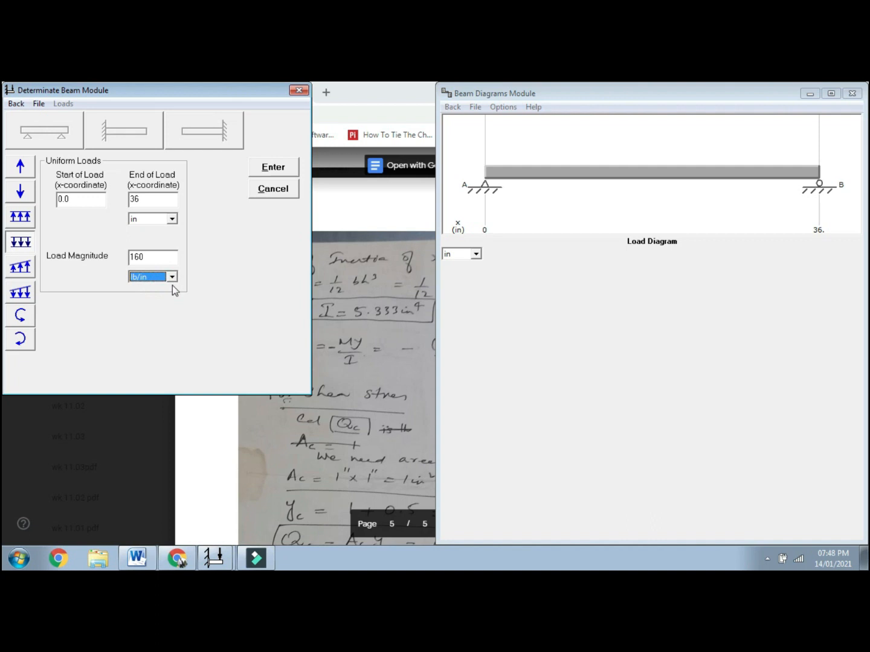
pyautogui.click(271, 172)
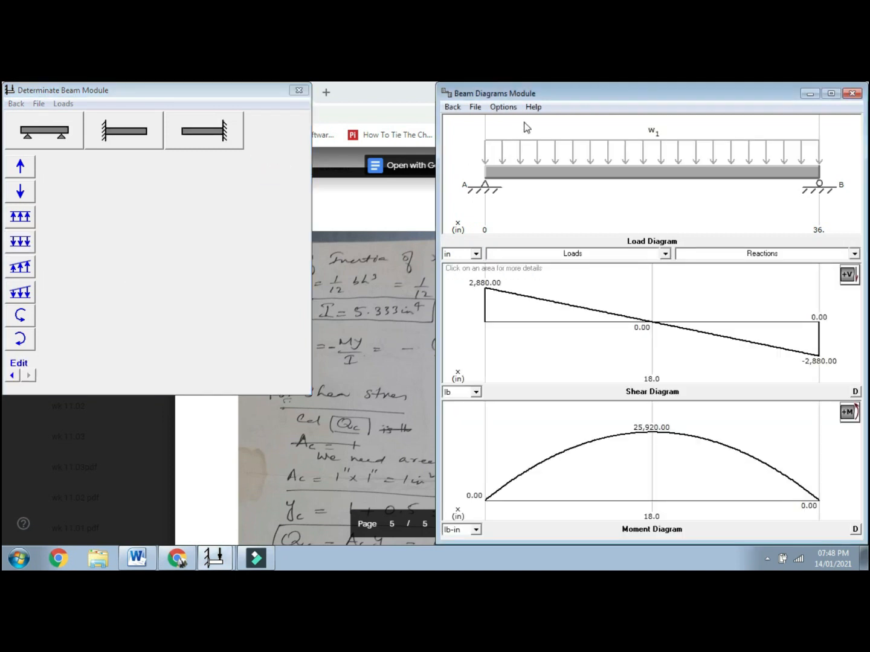
# Step: Compare the shear and moment diagrams with the handwritten reaction and moment calculations in the browser PDF
pyautogui.moveTo(557, 93); pyautogui.dragTo(525, 93)
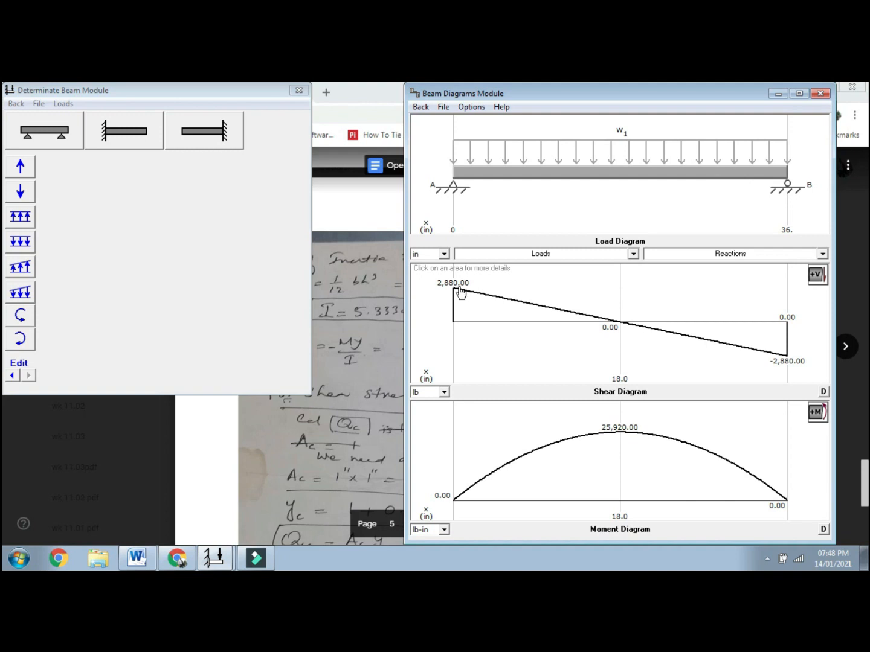
pyautogui.click(363, 302)
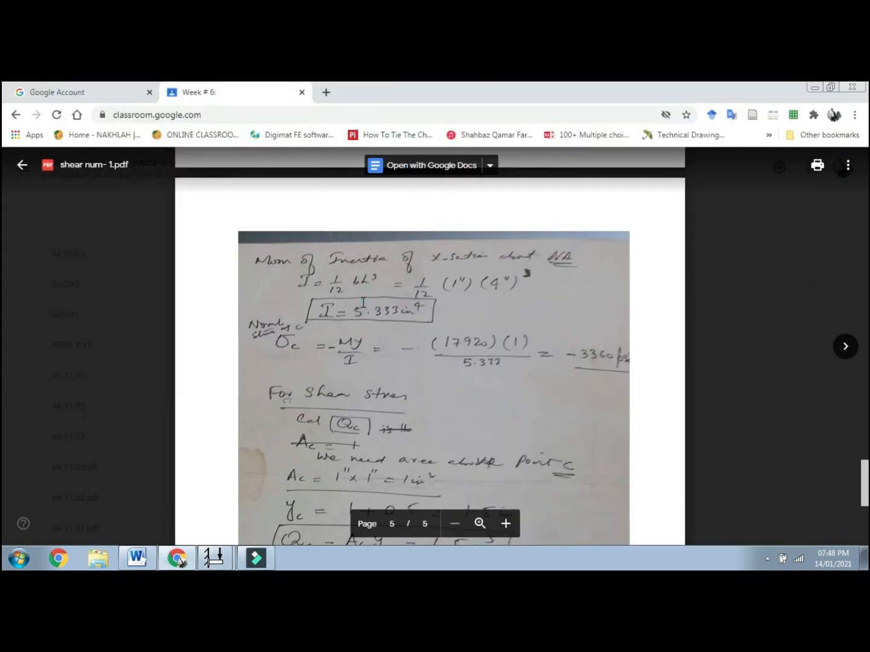
pyautogui.scroll(5, 836, 236)
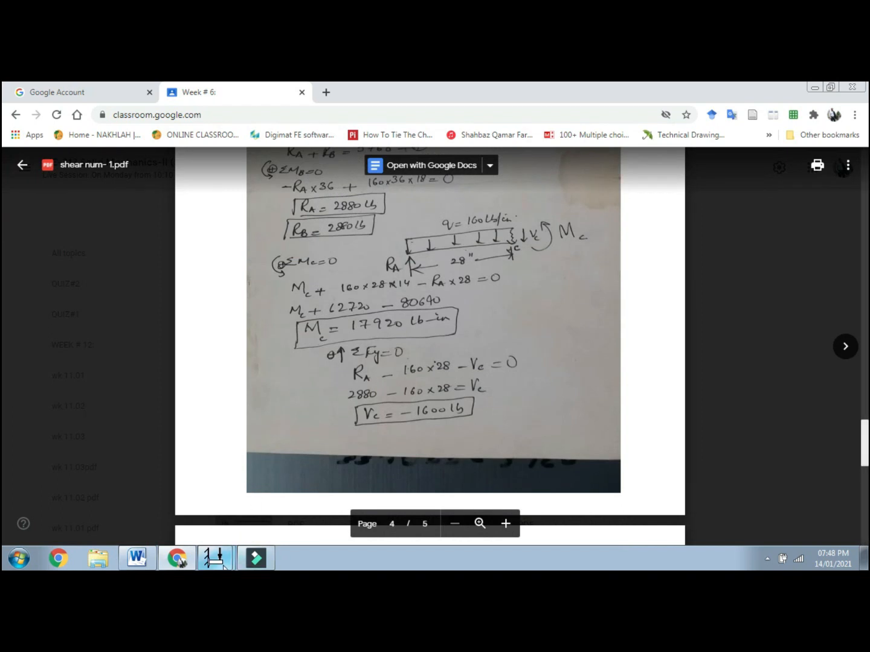
pyautogui.click(213, 530)
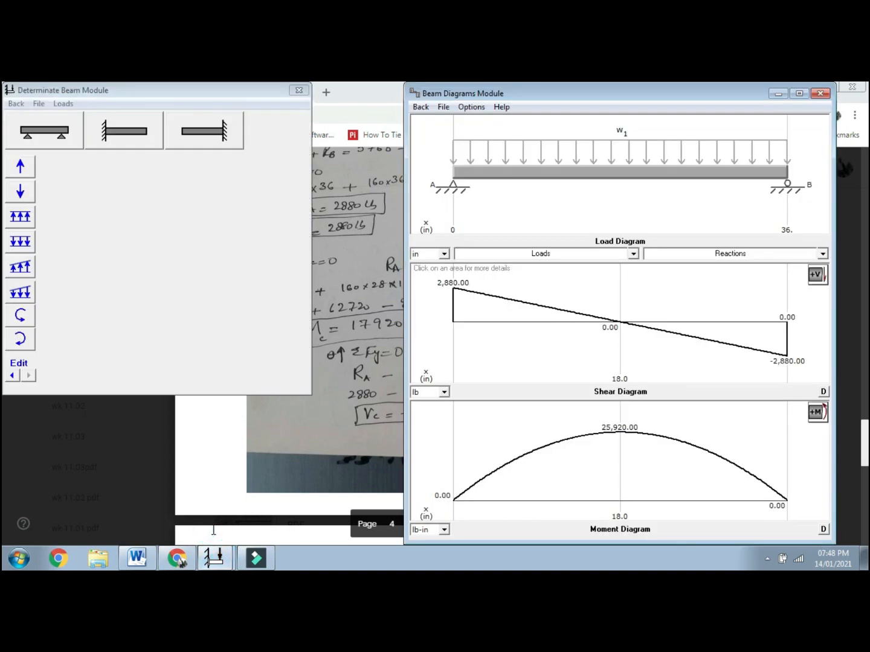
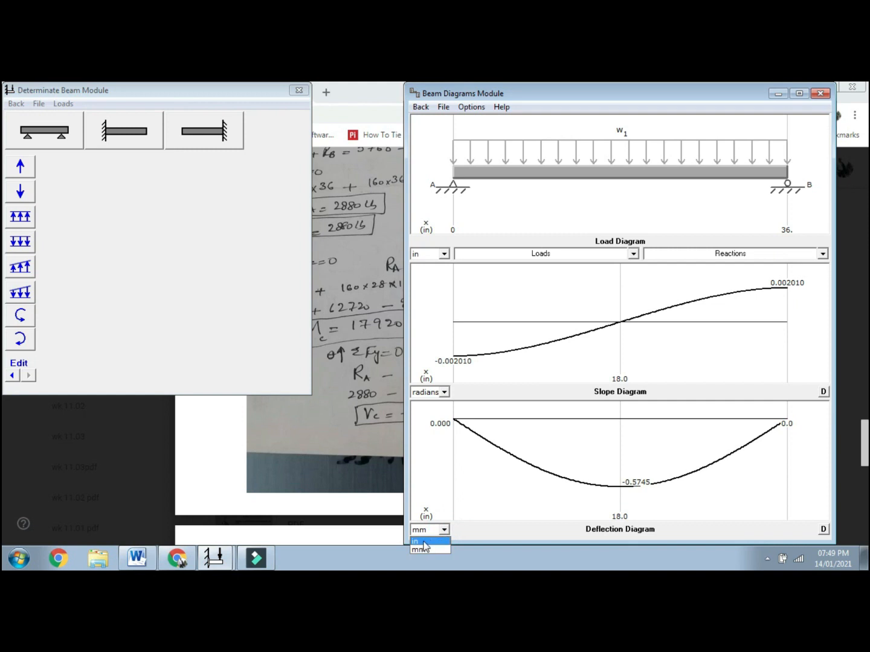
# Step: Set the deflection diagram's units to inches, view the shear/moment diagrams and return to the slope/deflection diagrams
pyautogui.click(427, 541)
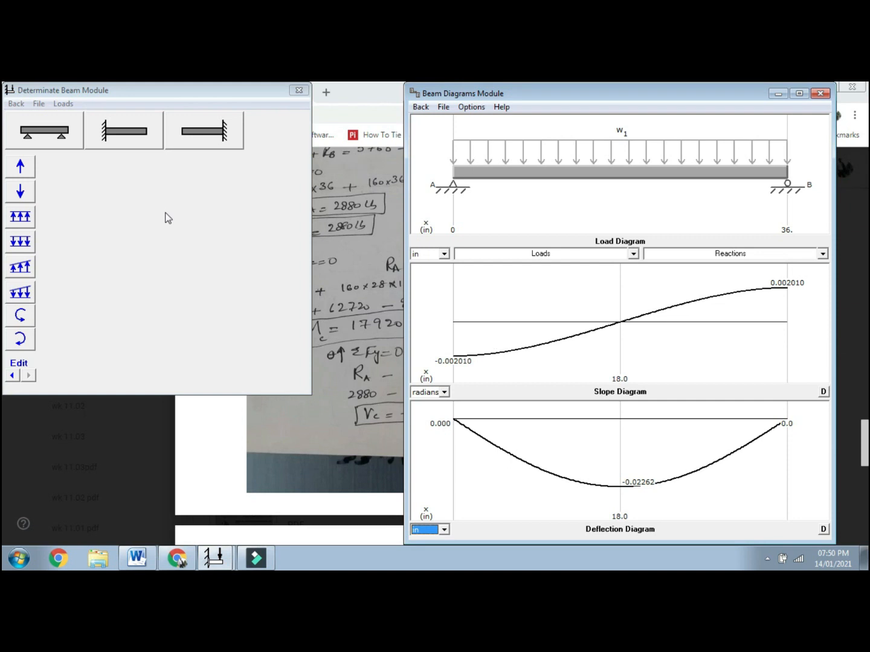
pyautogui.click(472, 107)
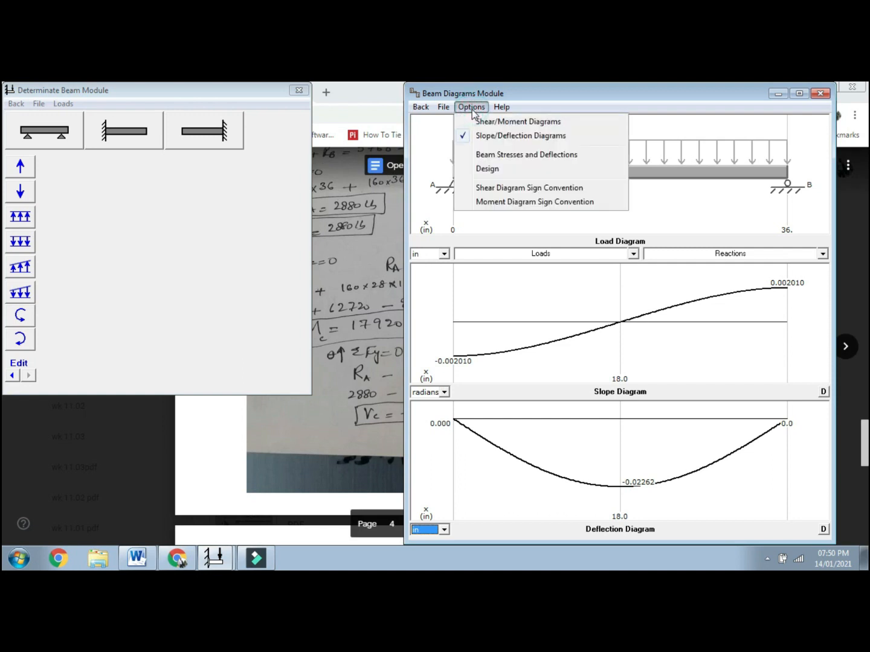
pyautogui.click(489, 123)
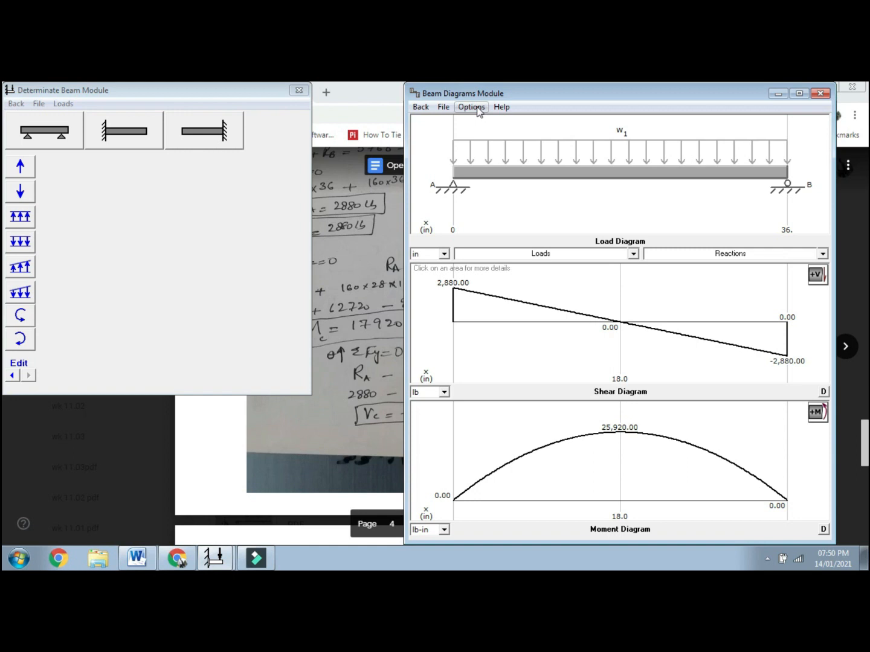
pyautogui.click(477, 109)
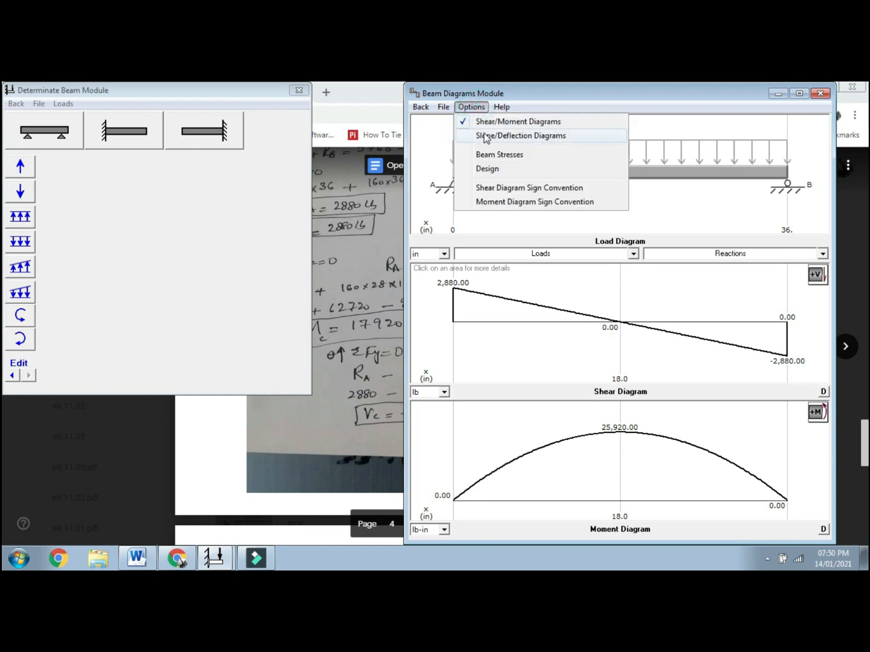
pyautogui.click(483, 133)
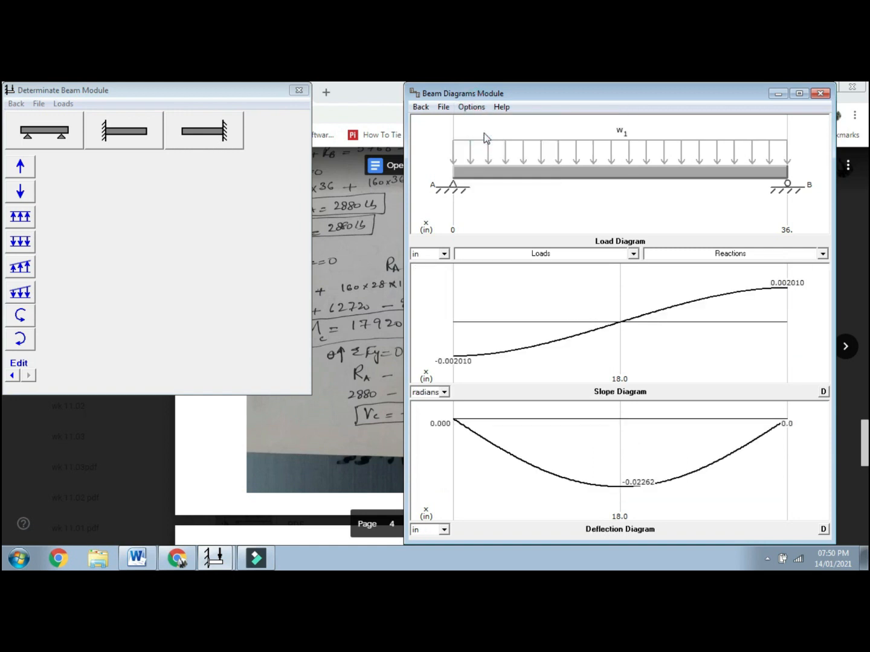
# Step: Open Beam Stresses and Deflections and compute the beam's slope and deflection at x = 0
pyautogui.click(473, 109)
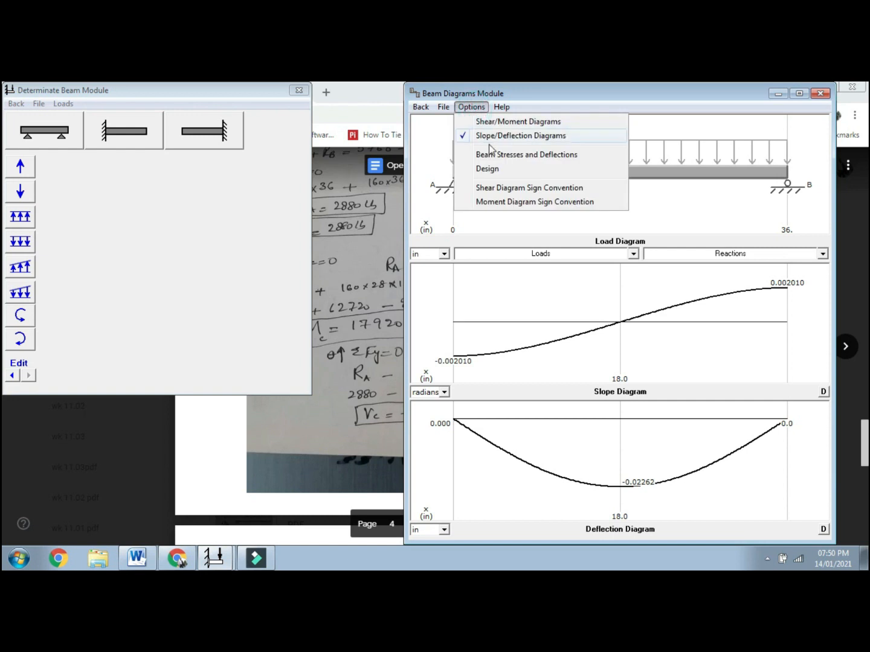
pyautogui.click(547, 156)
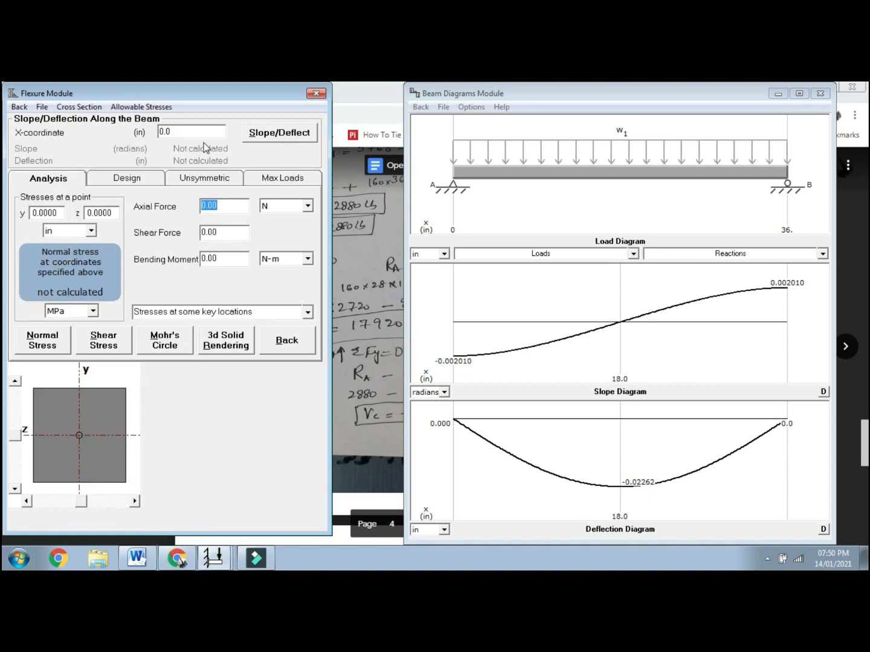
pyautogui.click(270, 140)
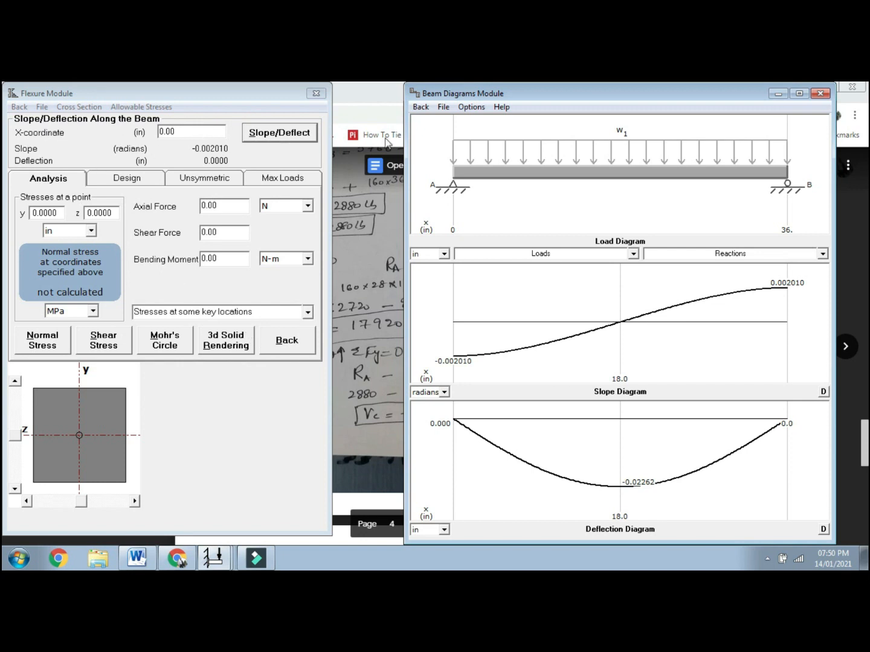
# Step: Show the shear/moment diagrams, check point C's location in Word, and compute the shear force and bending moment at x = 28 in
pyautogui.click(471, 107)
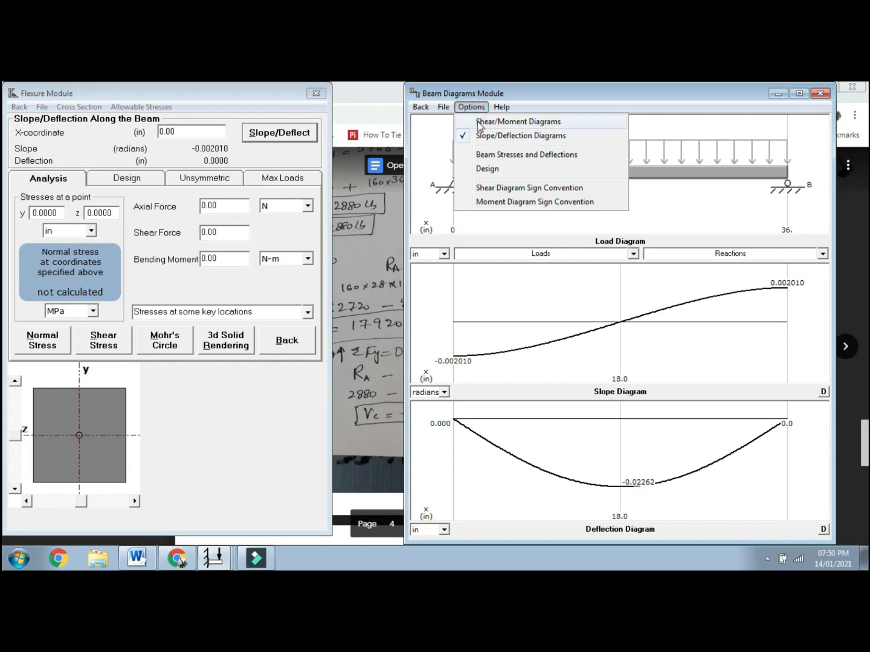
pyautogui.click(479, 122)
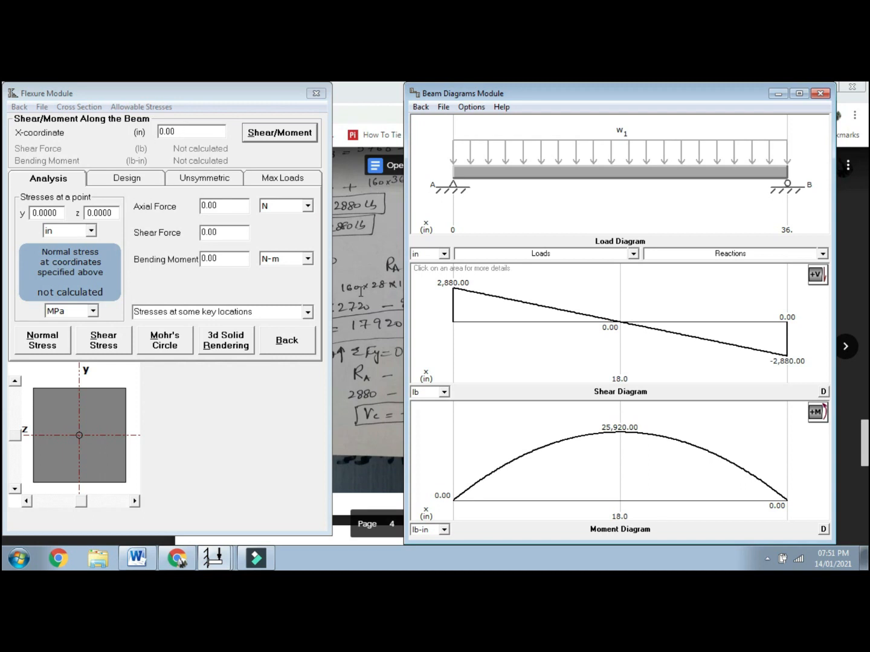
pyautogui.click(138, 559)
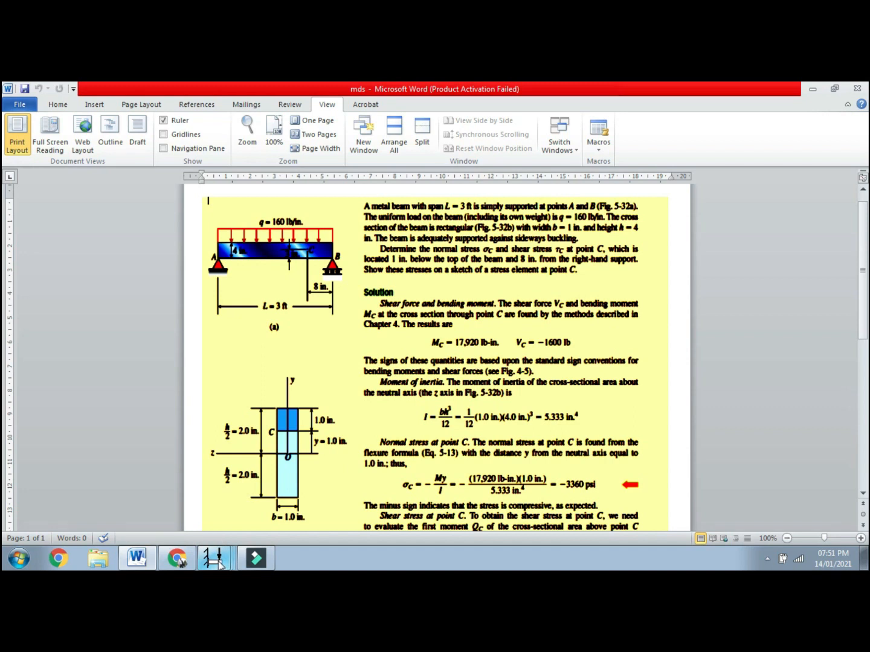
pyautogui.click(226, 515)
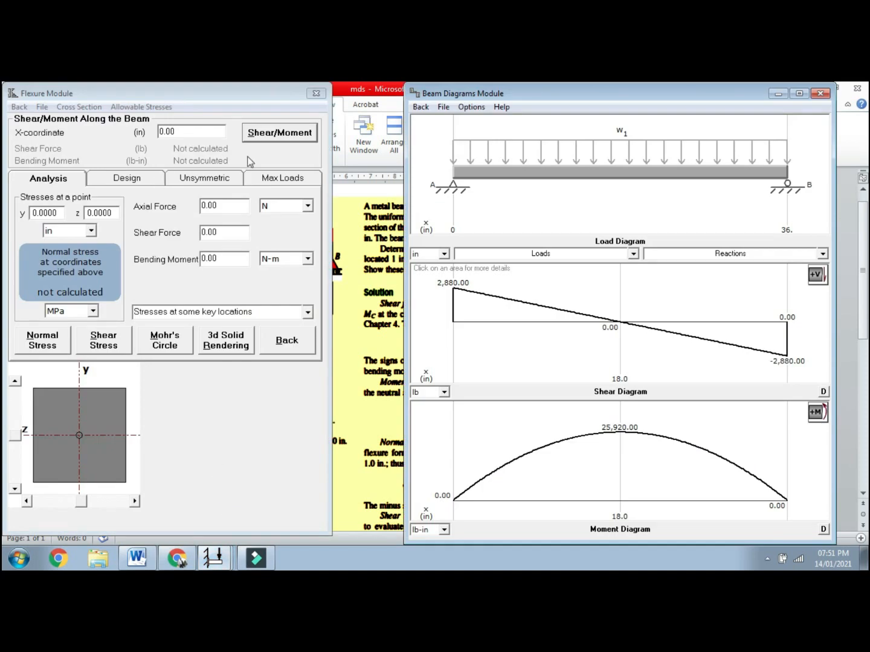
pyautogui.doubleClick(193, 130)
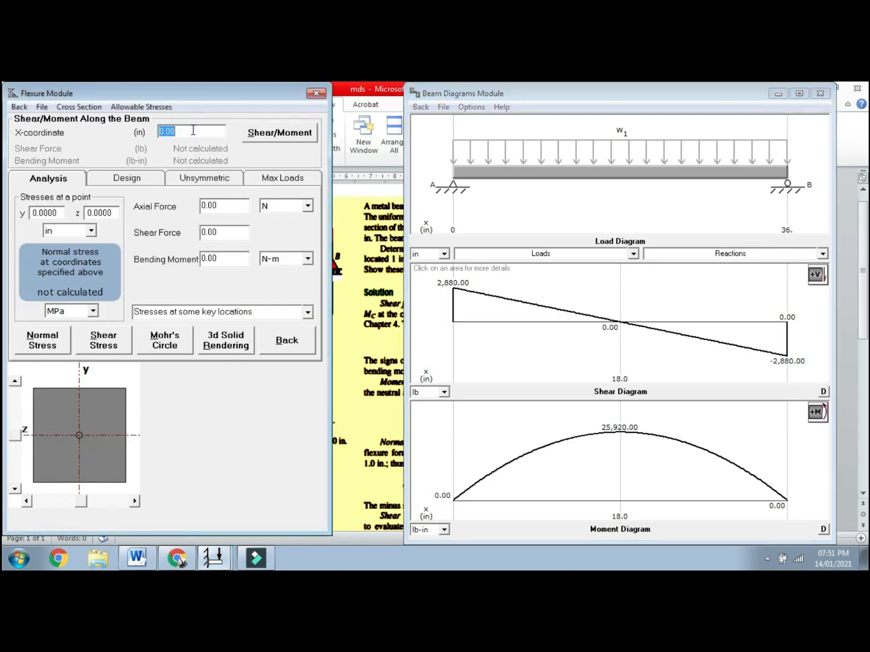
pyautogui.write('28')
pyautogui.click(276, 139)
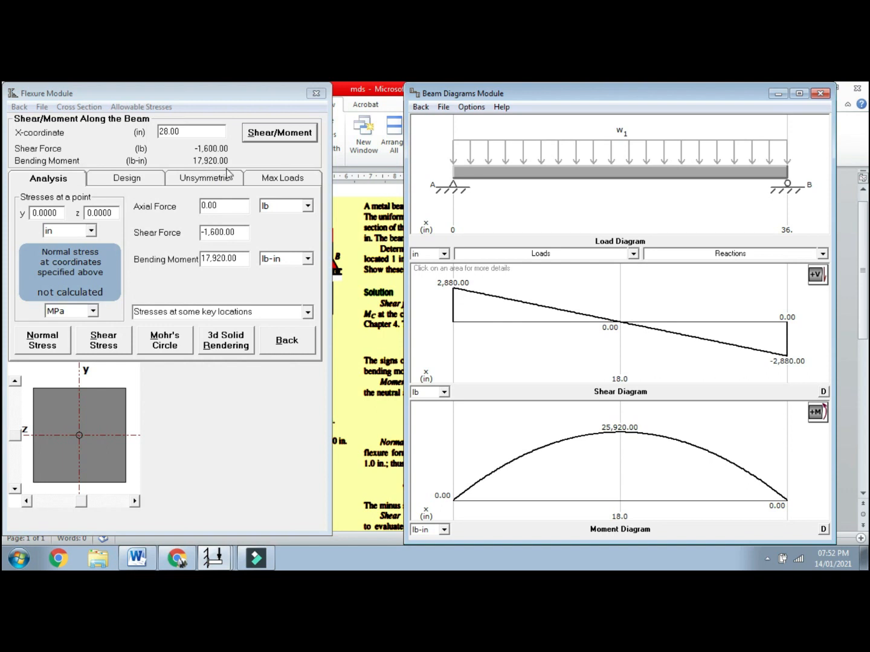
# Step: Compare the computed shear force and bending moment at point C with the textbook solution in Word
pyautogui.click(375, 261)
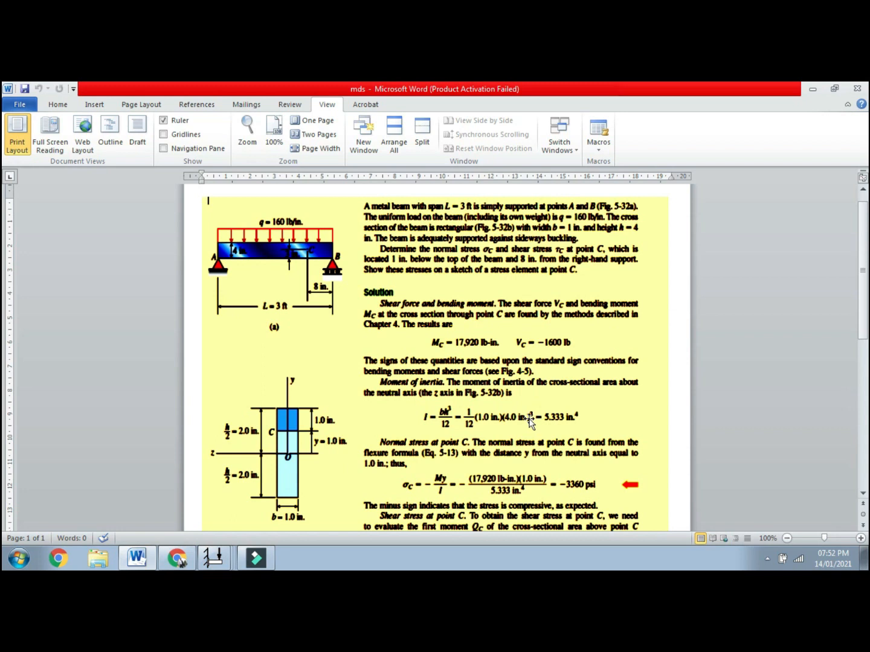
pyautogui.click(862, 492)
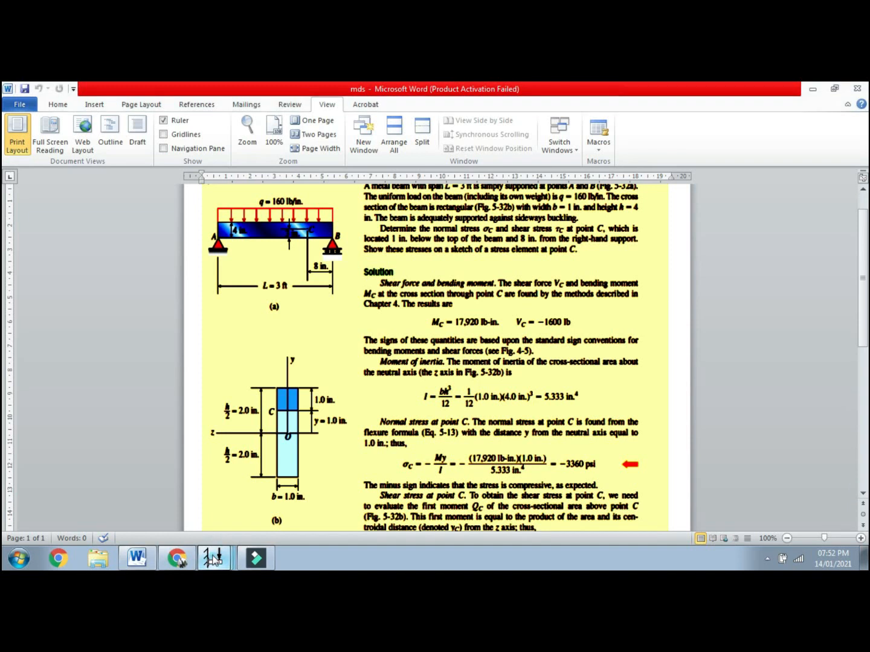
pyautogui.click(216, 508)
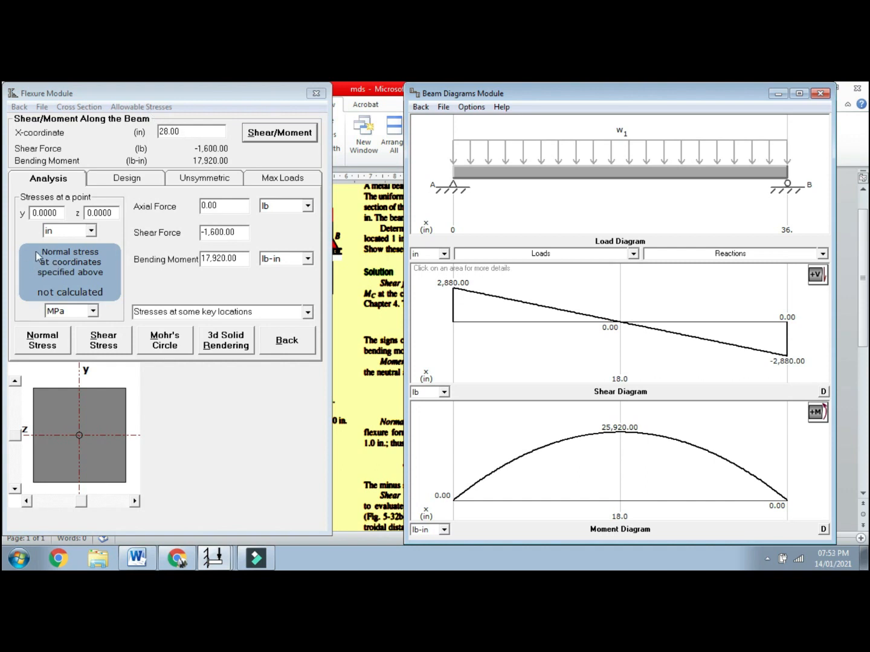
# Step: Set the stress units to psi and compute the normal stress distribution over the cross section
pyautogui.click(93, 312)
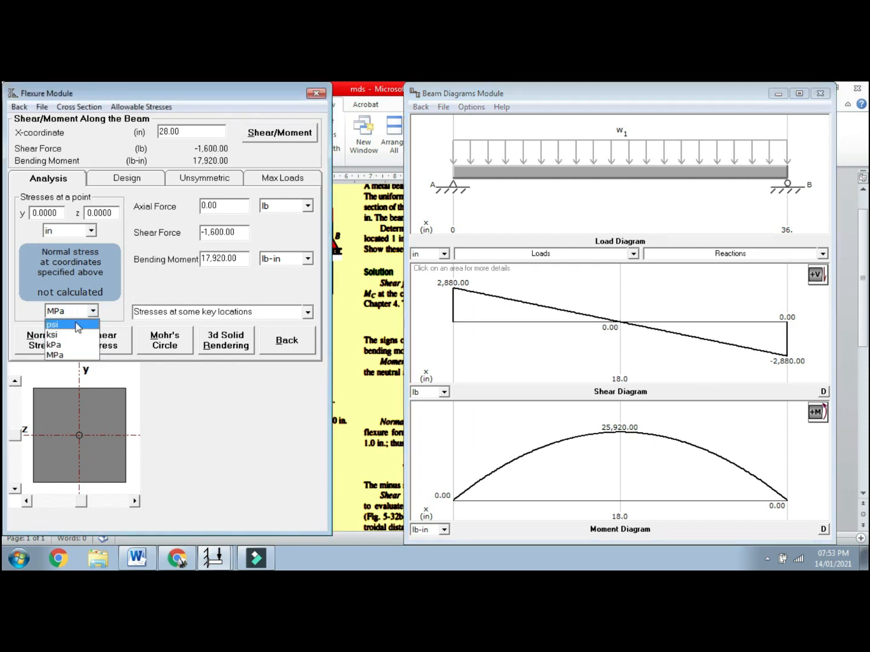
pyautogui.click(57, 325)
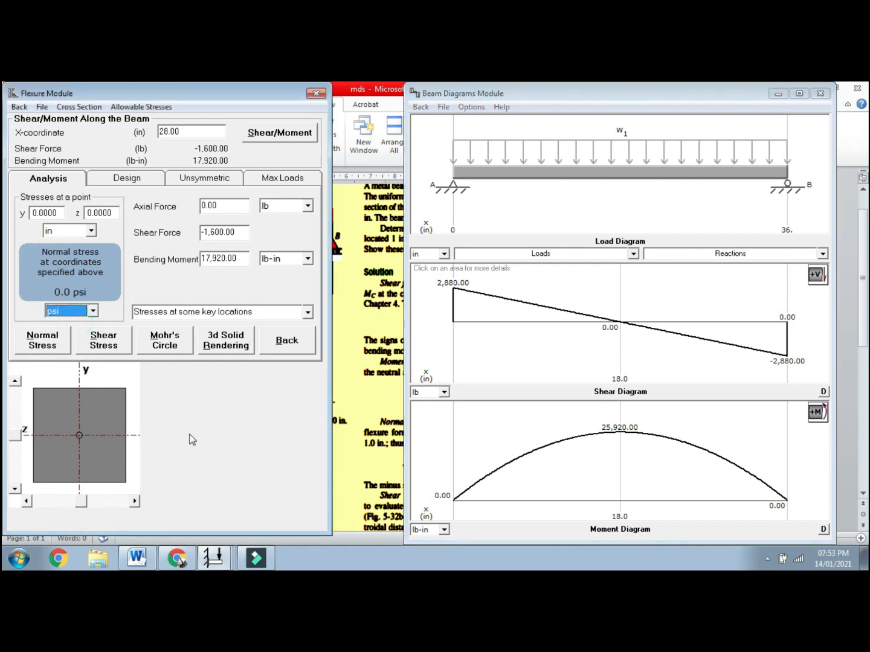
pyautogui.click(43, 341)
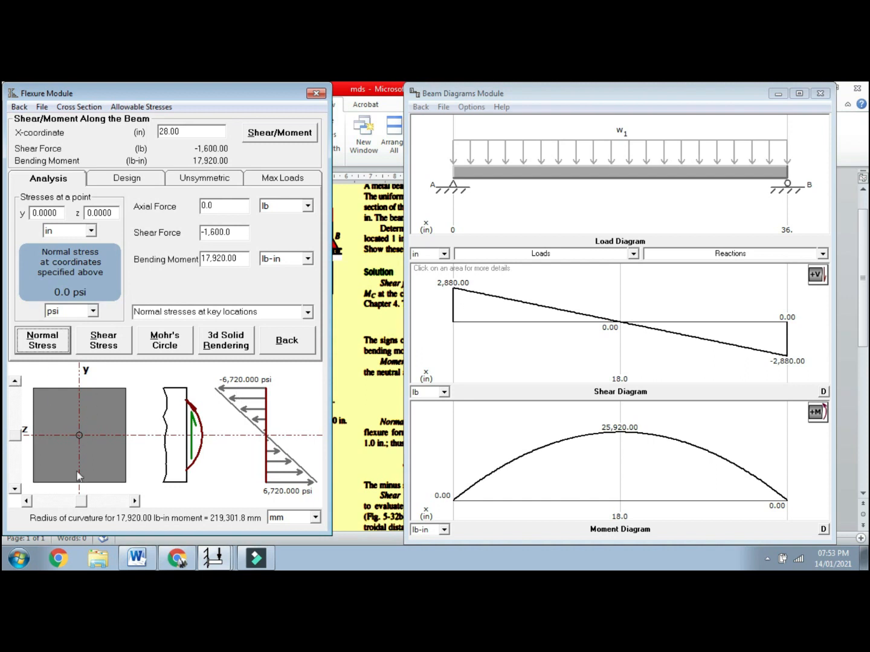
# Step: Raise the stress point to y = 1.0 in, compute its normal stress and compare it with the textbook solution in Word
pyautogui.click(15, 382)
pyautogui.click(15, 382)
pyautogui.click(15, 382)
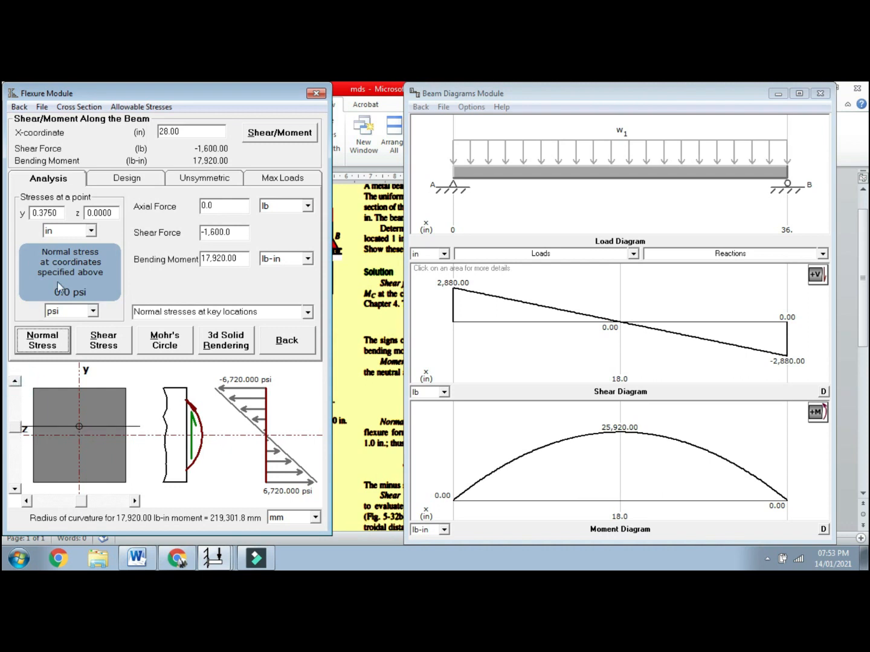
pyautogui.click(16, 382)
pyautogui.click(15, 382)
pyautogui.click(16, 382)
pyautogui.click(16, 382)
pyautogui.click(15, 382)
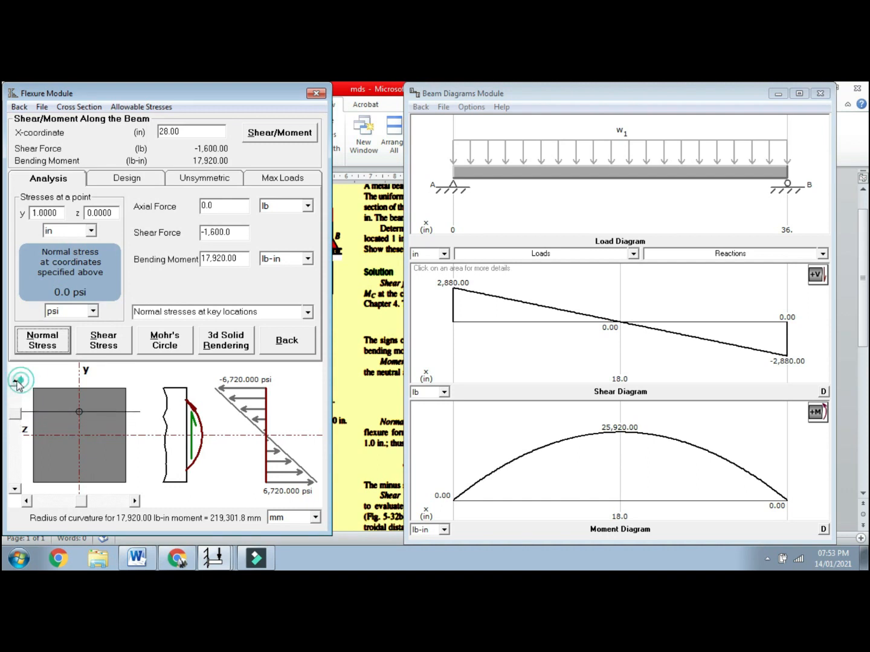
pyautogui.click(48, 351)
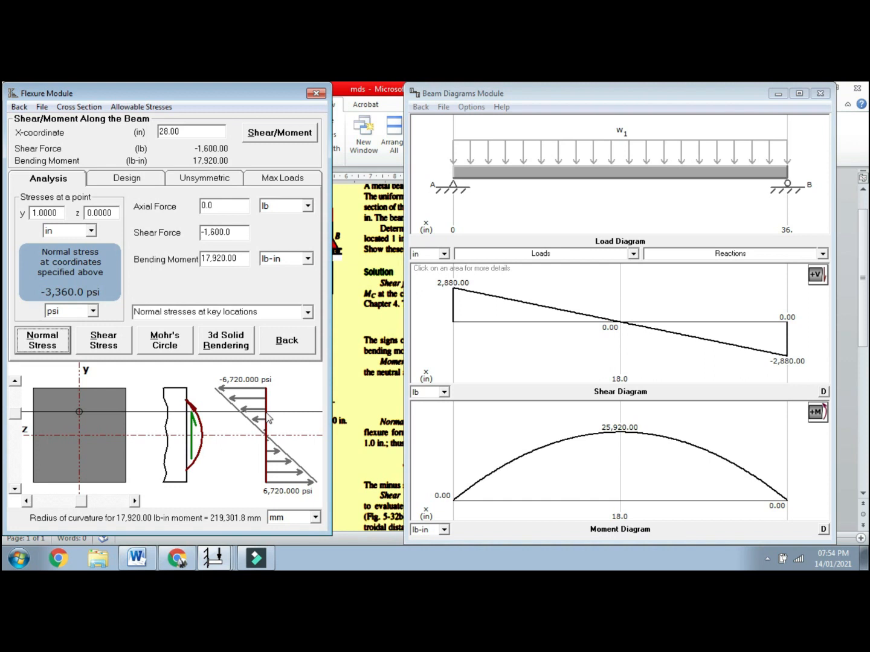
pyautogui.click(375, 394)
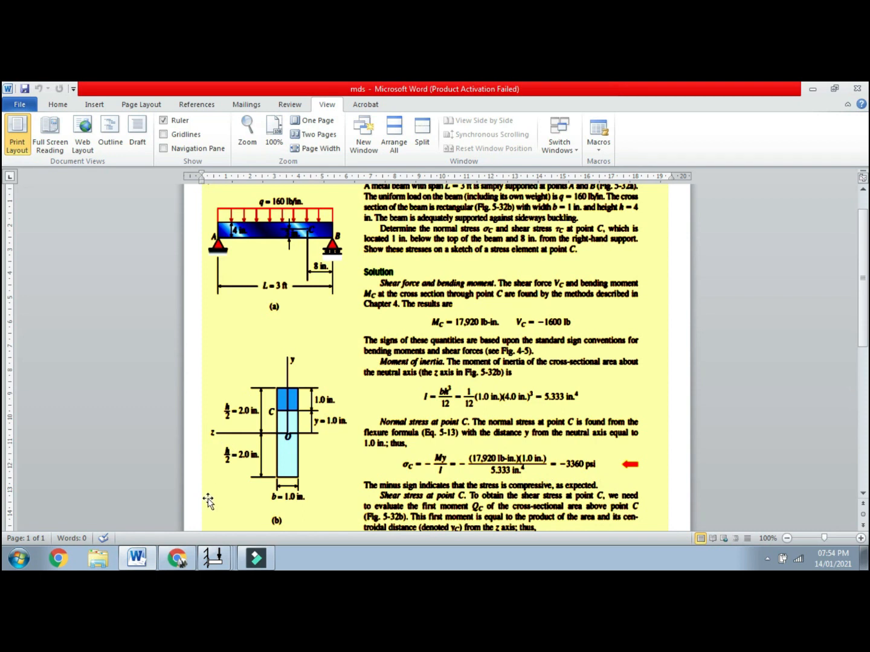
pyautogui.click(213, 559)
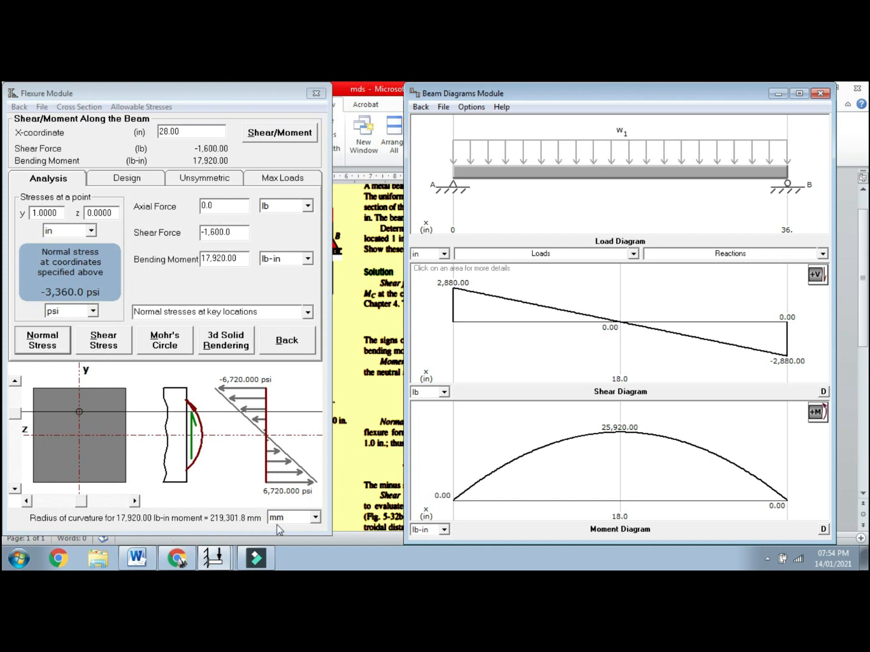
# Step: Recompute the normal stress and show the radius of curvature for the bending moment in inches
pyautogui.click(315, 519)
pyautogui.click(309, 523)
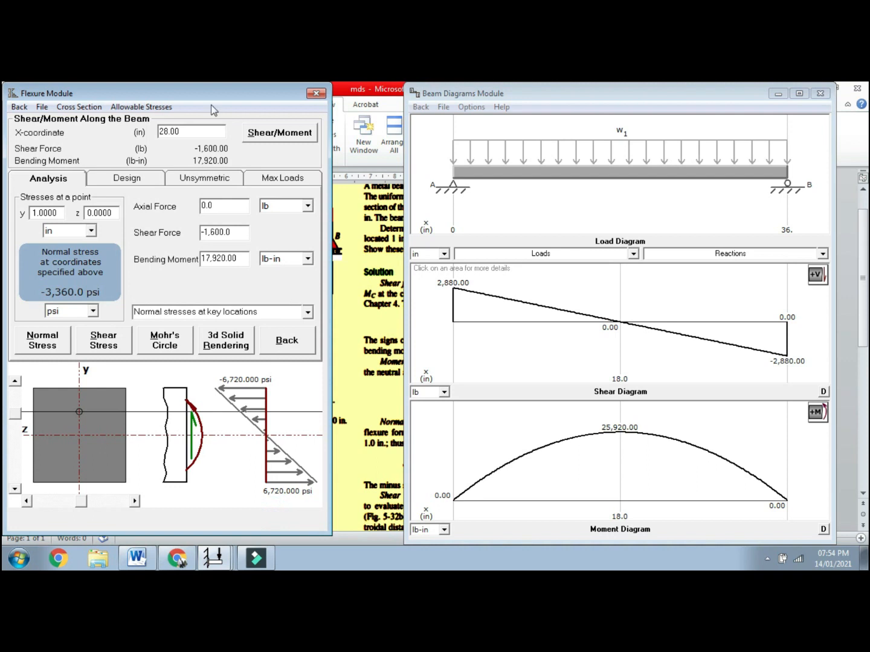
pyautogui.click(56, 350)
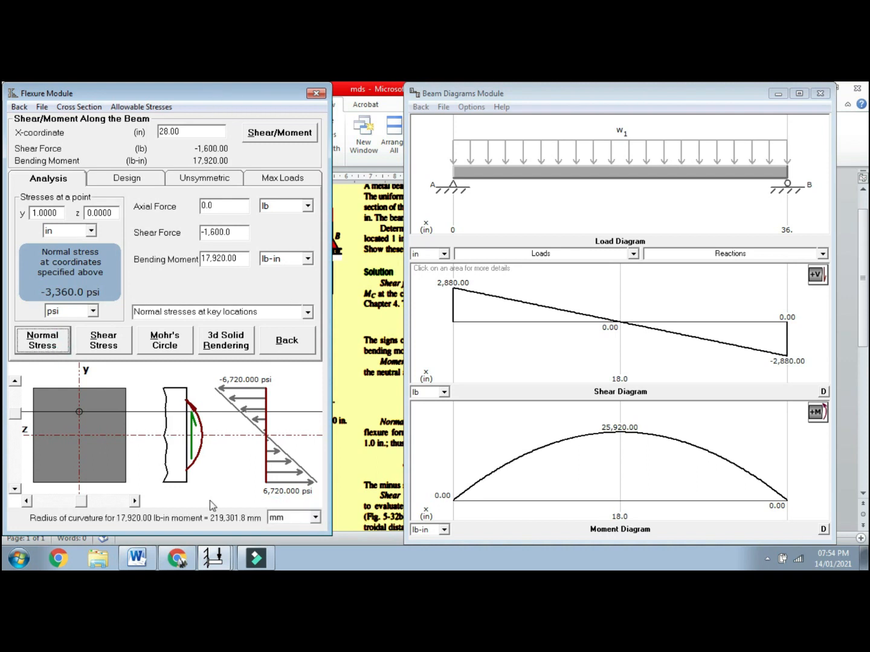
pyautogui.click(316, 520)
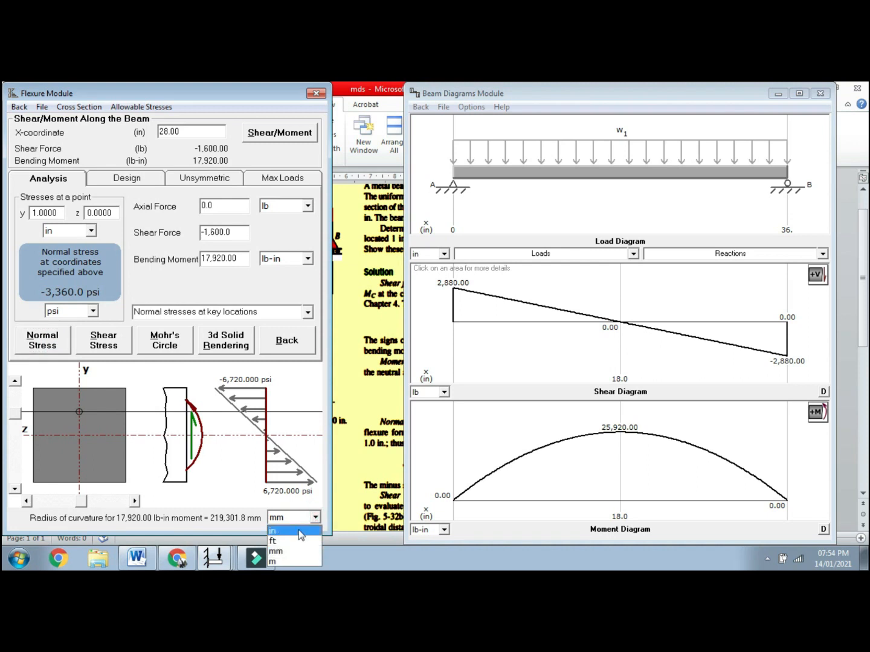
pyautogui.click(274, 531)
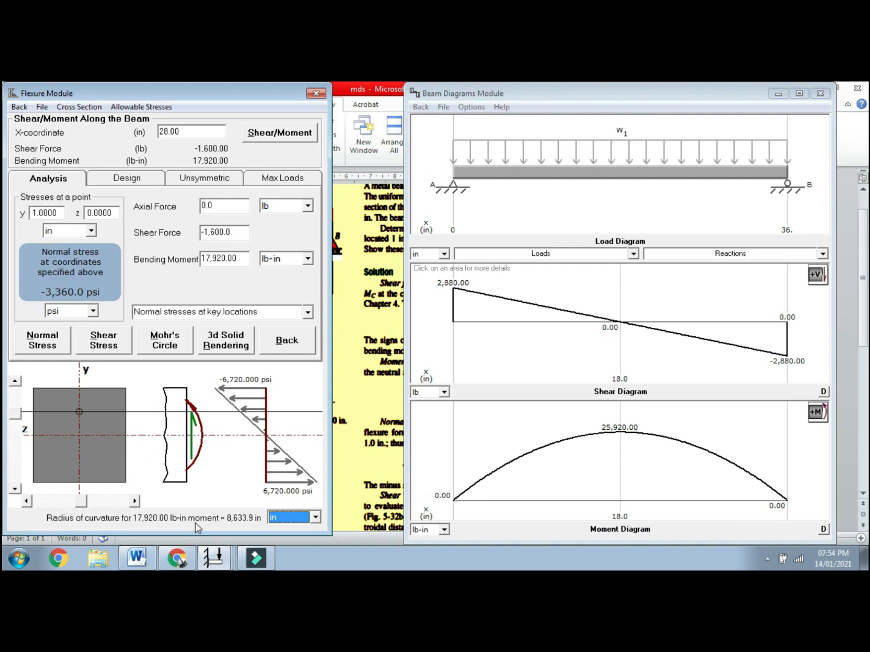
# Step: Compute the transverse shear stress at y = 1.0 in and compare it with the textbook shear stress solution in Word
pyautogui.click(102, 343)
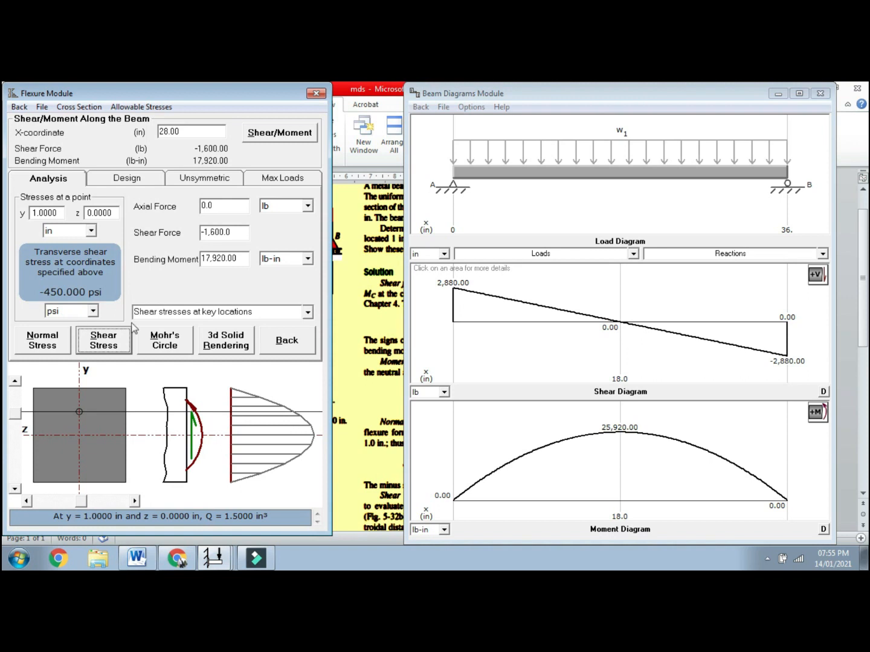
pyautogui.click(375, 387)
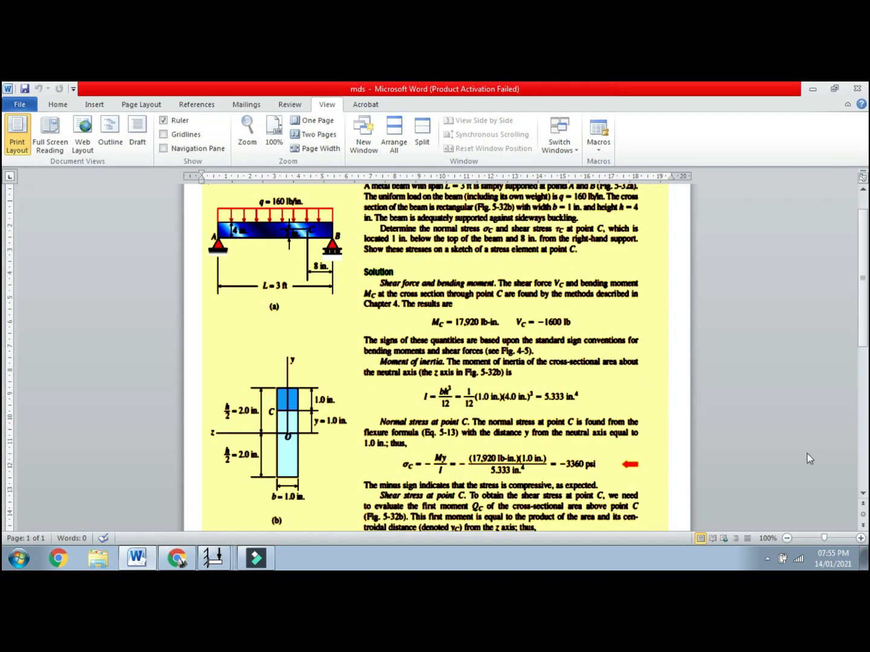
pyautogui.click(863, 493)
pyautogui.click(862, 493)
pyautogui.click(863, 493)
pyautogui.click(862, 493)
pyautogui.click(862, 493)
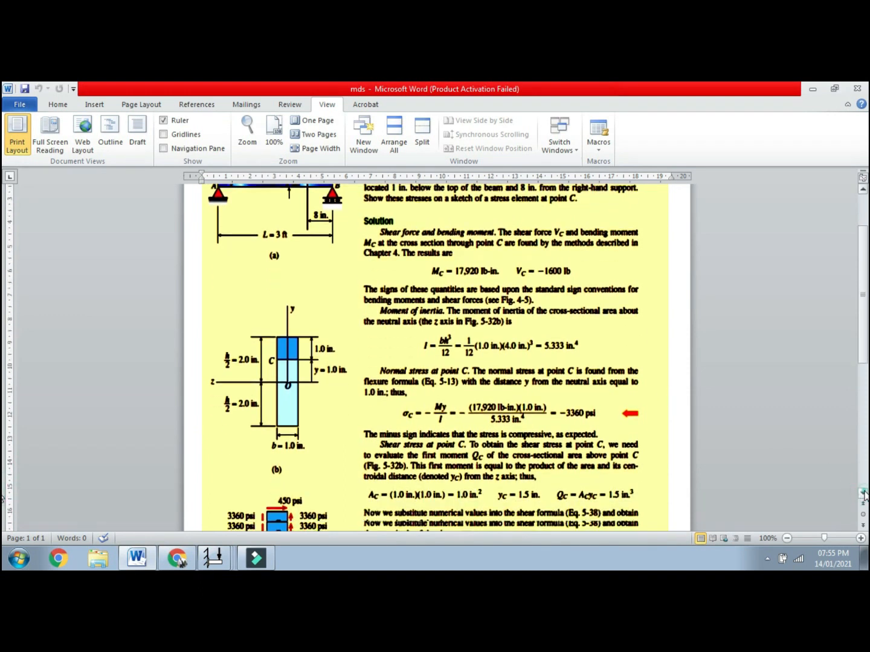
pyautogui.click(863, 493)
pyautogui.click(862, 493)
pyautogui.click(862, 493)
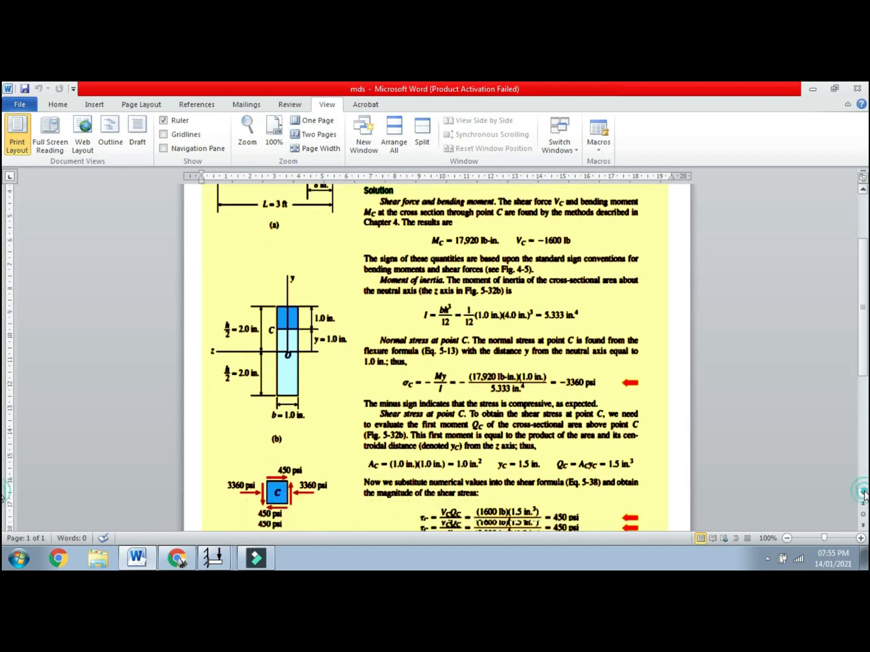
pyautogui.click(862, 493)
pyautogui.click(862, 493)
pyautogui.click(863, 493)
pyautogui.click(862, 493)
pyautogui.click(862, 493)
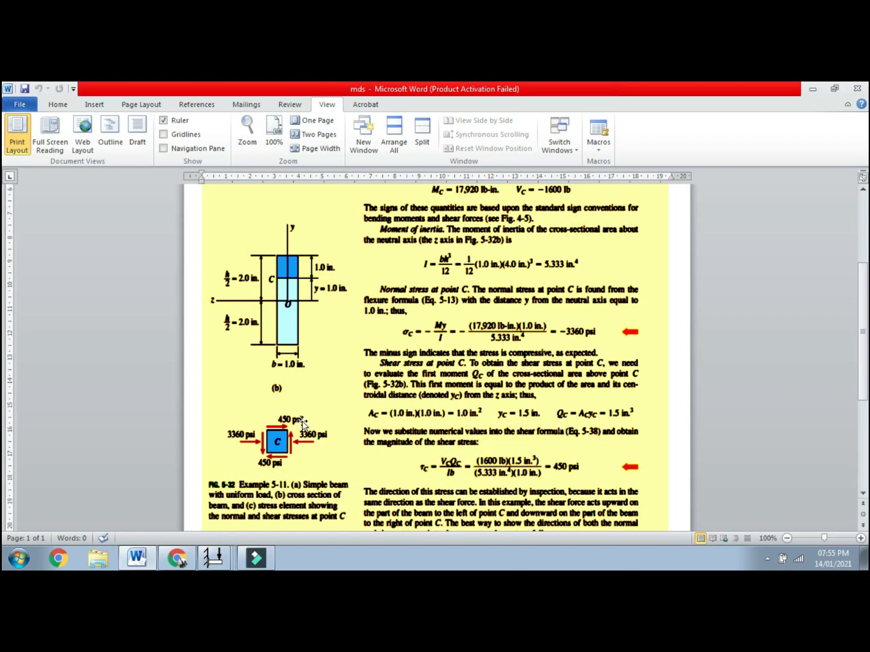
pyautogui.click(212, 562)
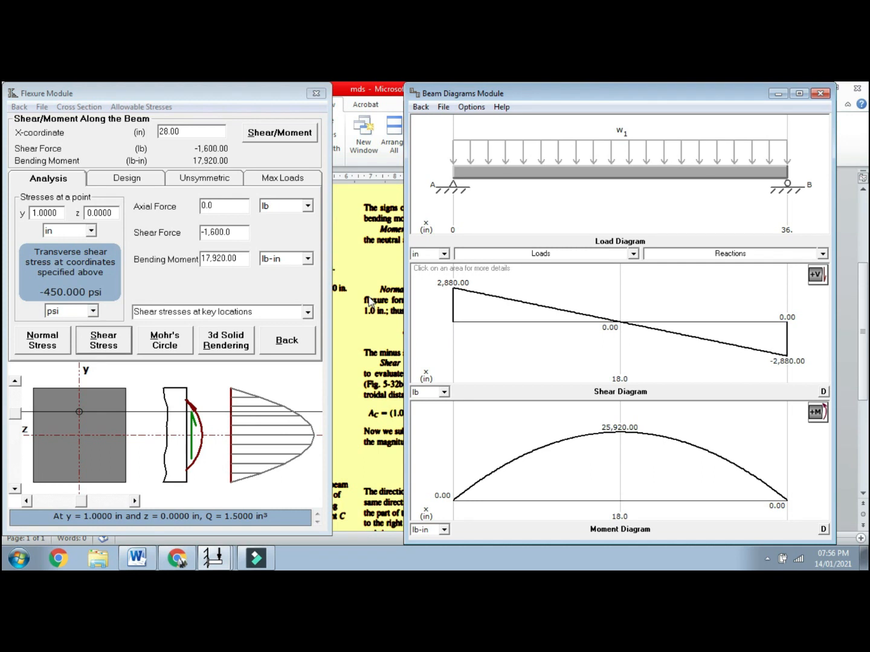
# Step: Set the allowable stresses to those of Steel-A36 Structural, with the stress units in psi
pyautogui.click(141, 109)
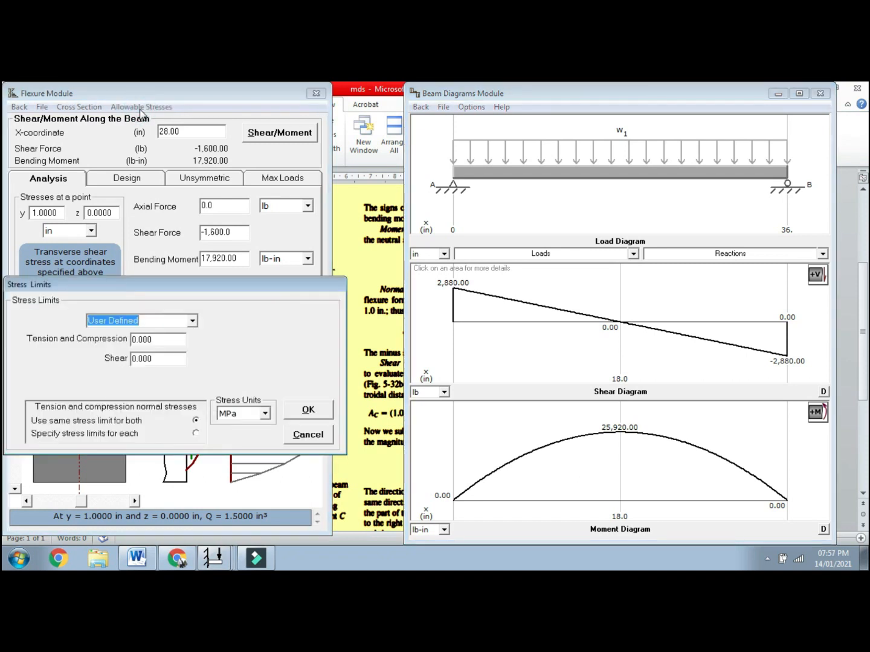
pyautogui.click(264, 415)
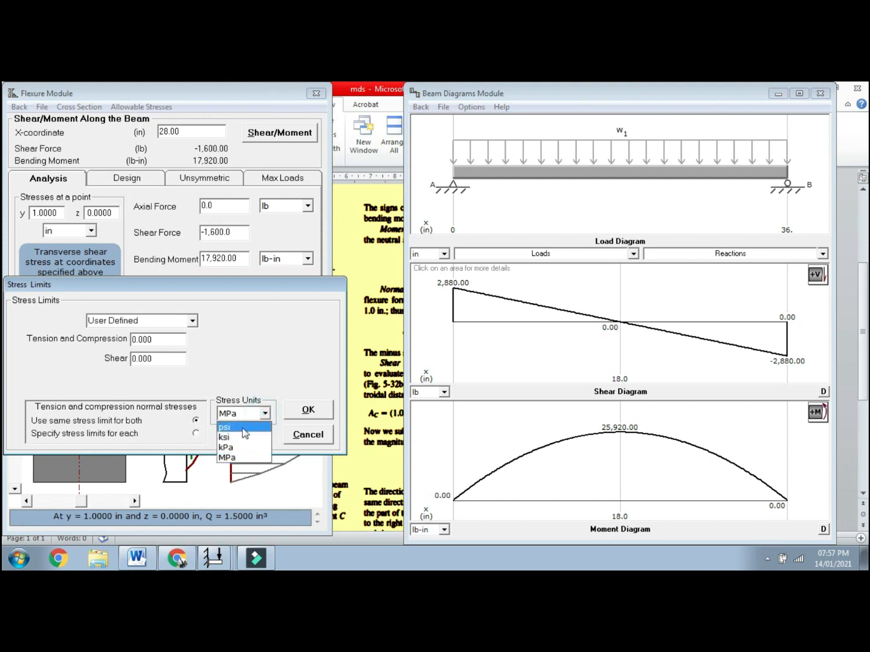
pyautogui.click(242, 428)
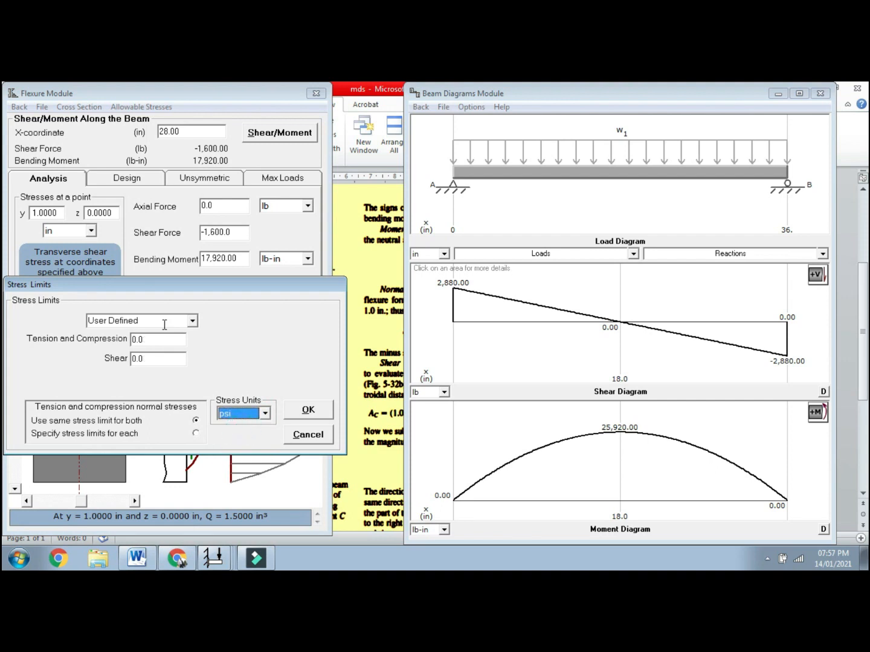
pyautogui.click(193, 322)
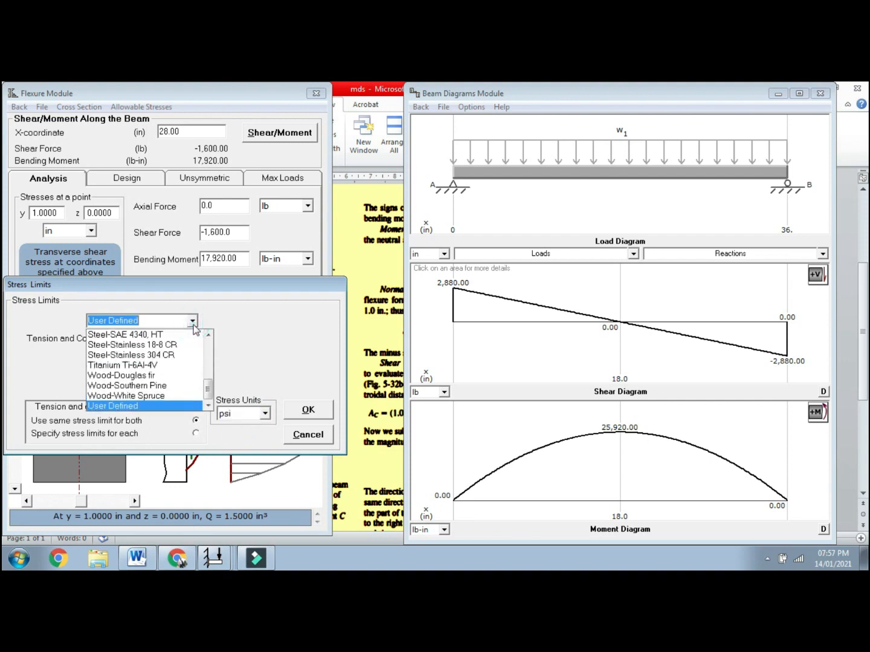
pyautogui.click(208, 336)
pyautogui.click(209, 337)
pyautogui.click(208, 336)
pyautogui.click(209, 337)
pyautogui.click(209, 337)
pyautogui.click(208, 336)
pyautogui.click(208, 337)
pyautogui.click(209, 336)
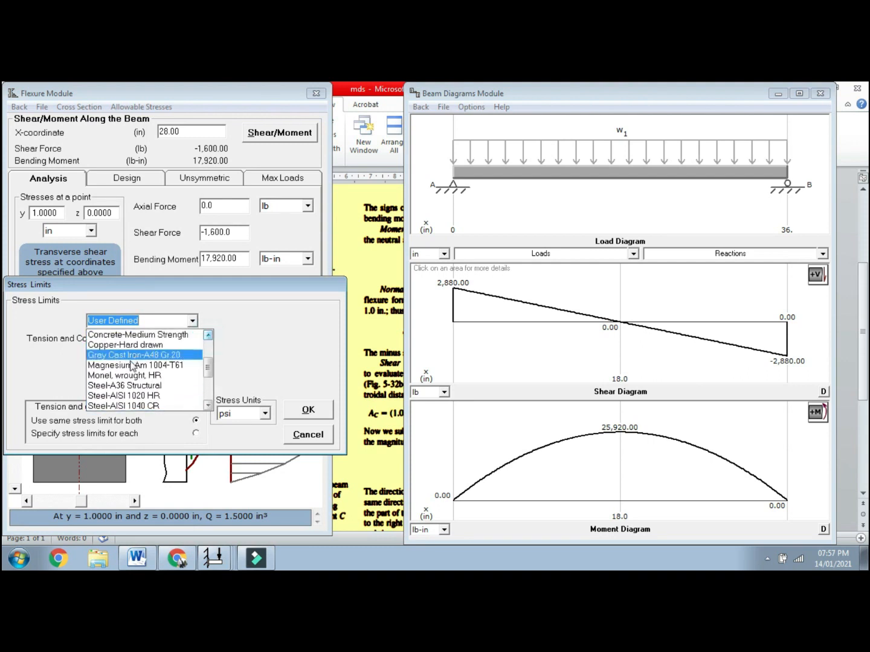
pyautogui.click(150, 386)
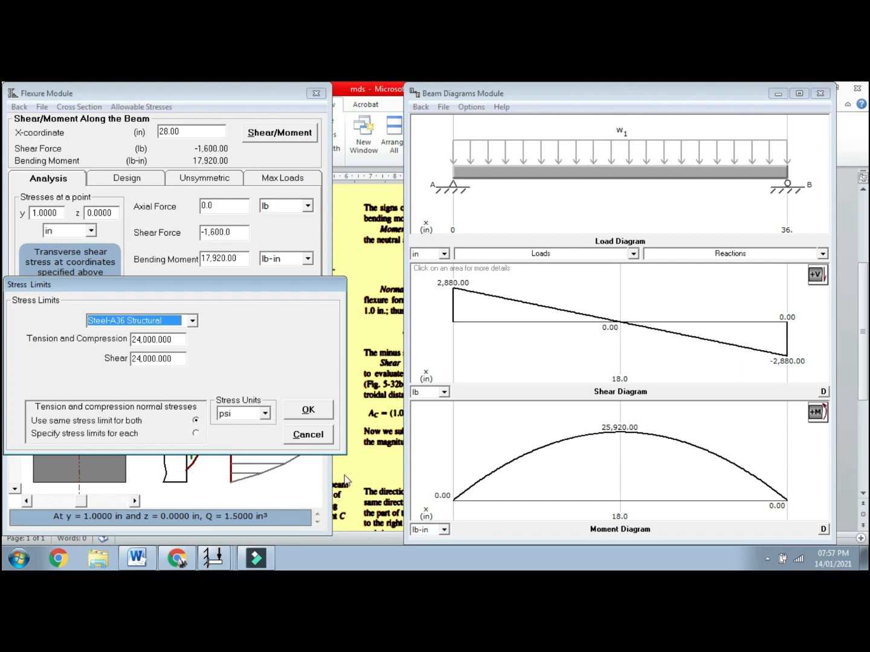
pyautogui.click(308, 412)
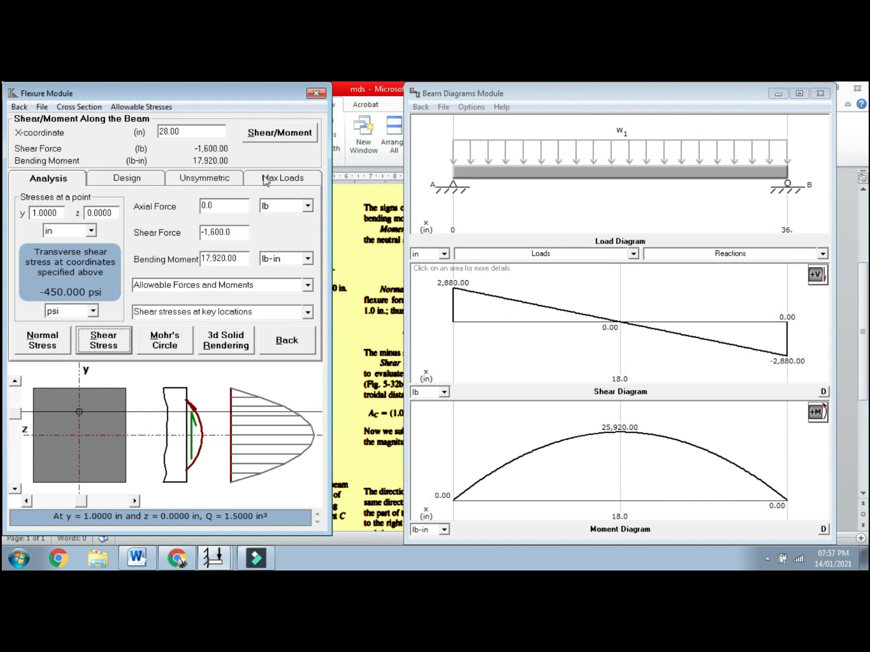
# Step: Set up a maximum-load analysis for a simply supported beam with a uniformly distributed load and a length of 36 in
pyautogui.click(285, 183)
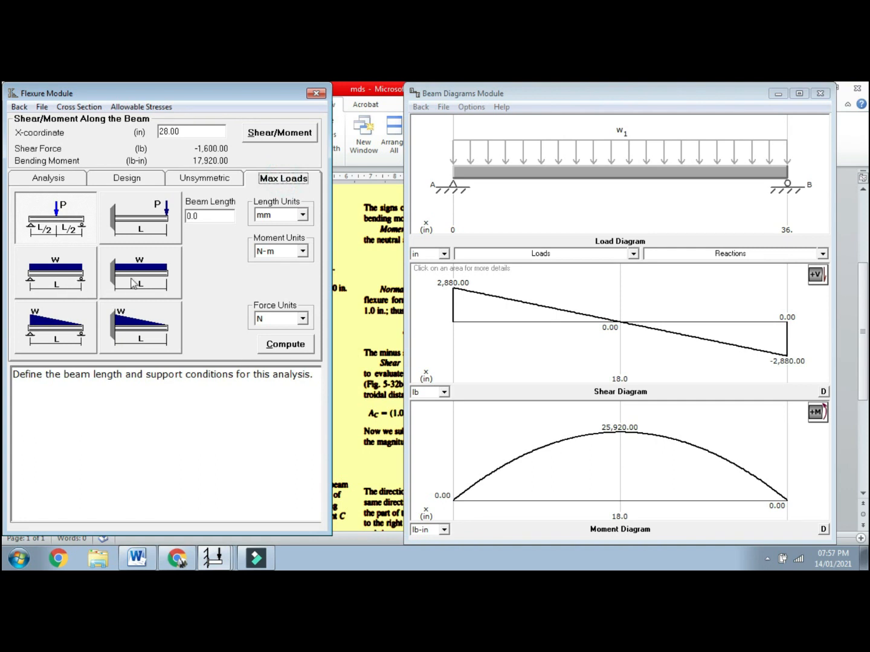
pyautogui.click(53, 279)
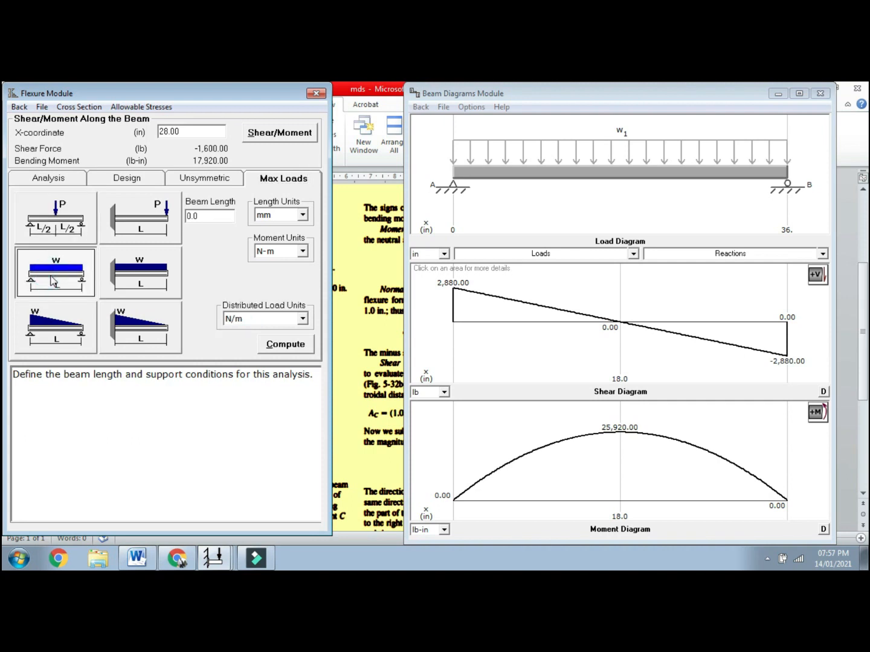
pyautogui.click(212, 217)
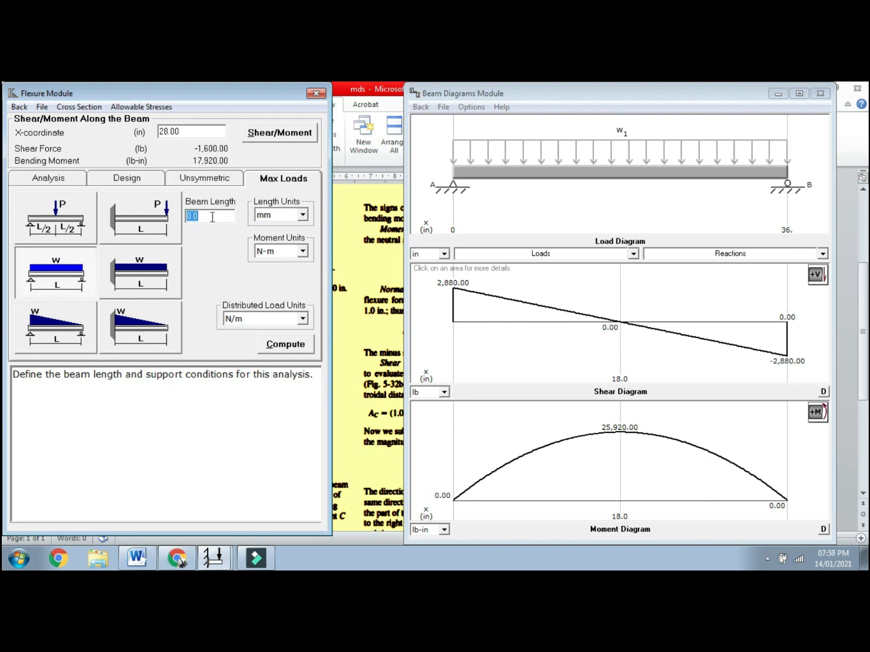
pyautogui.write('36')
pyautogui.click(302, 216)
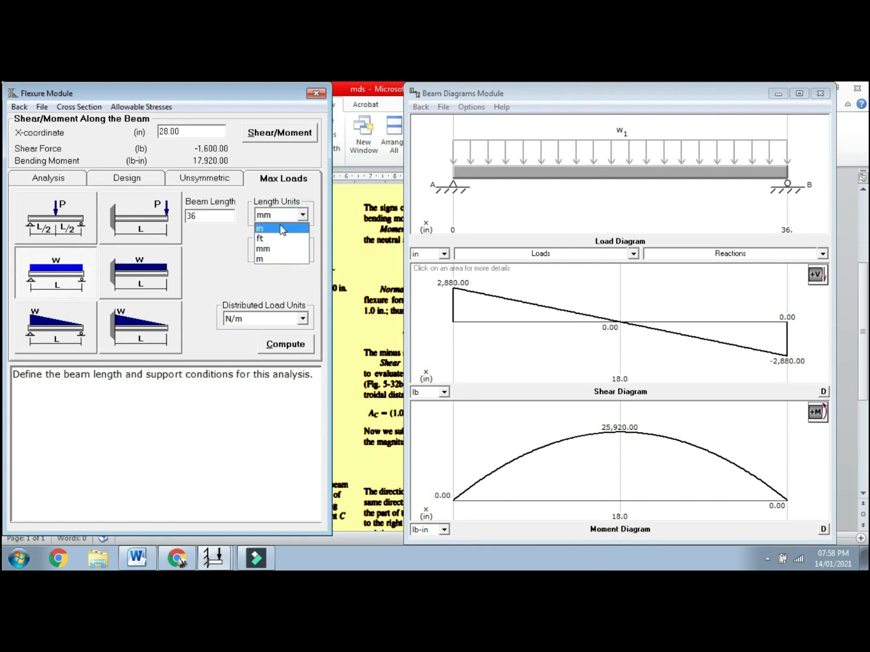
pyautogui.click(280, 230)
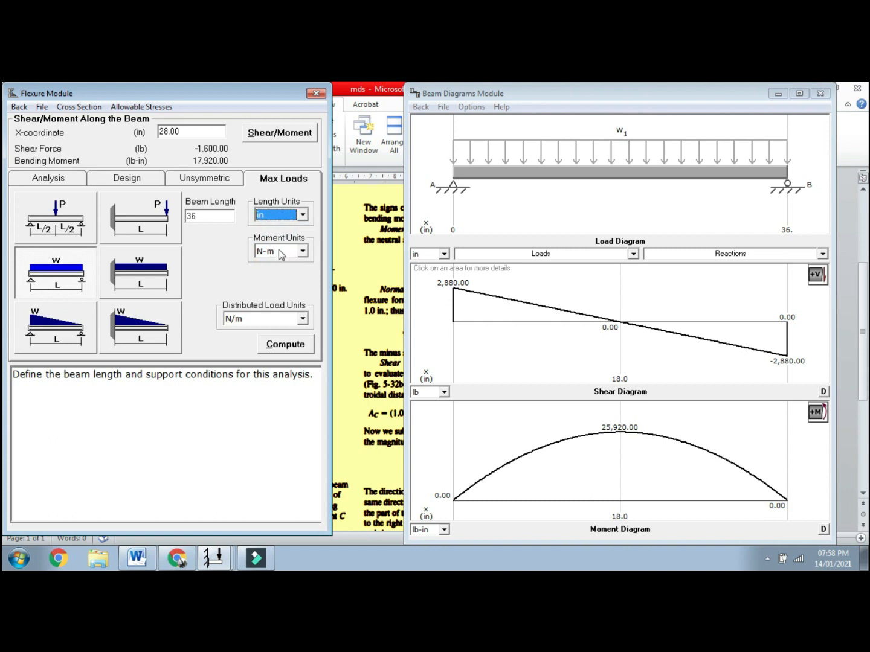
# Step: Compute the beam's maximum load with moment units of lb-in and distributed load units of lb/in
pyautogui.click(280, 253)
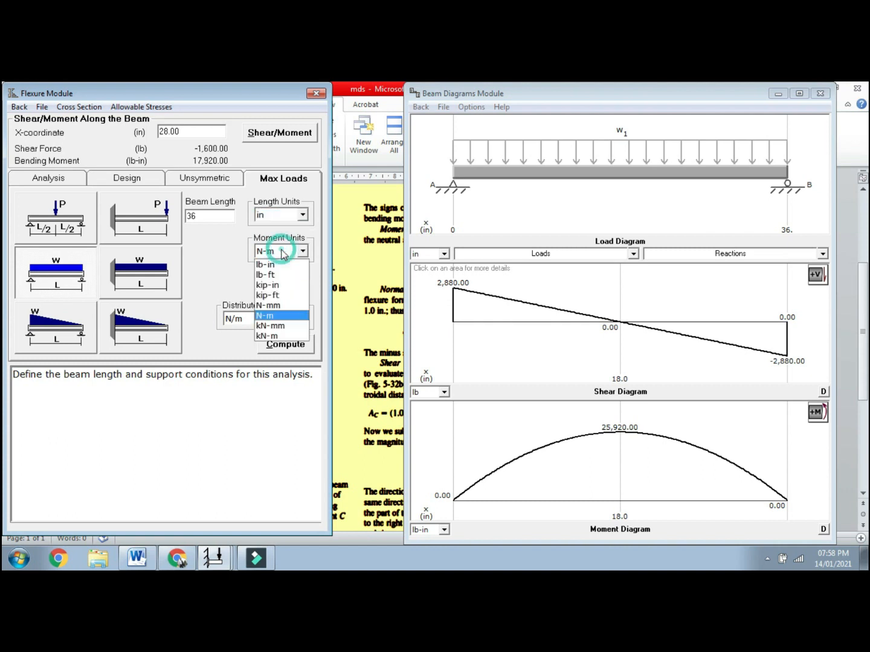
pyautogui.click(280, 266)
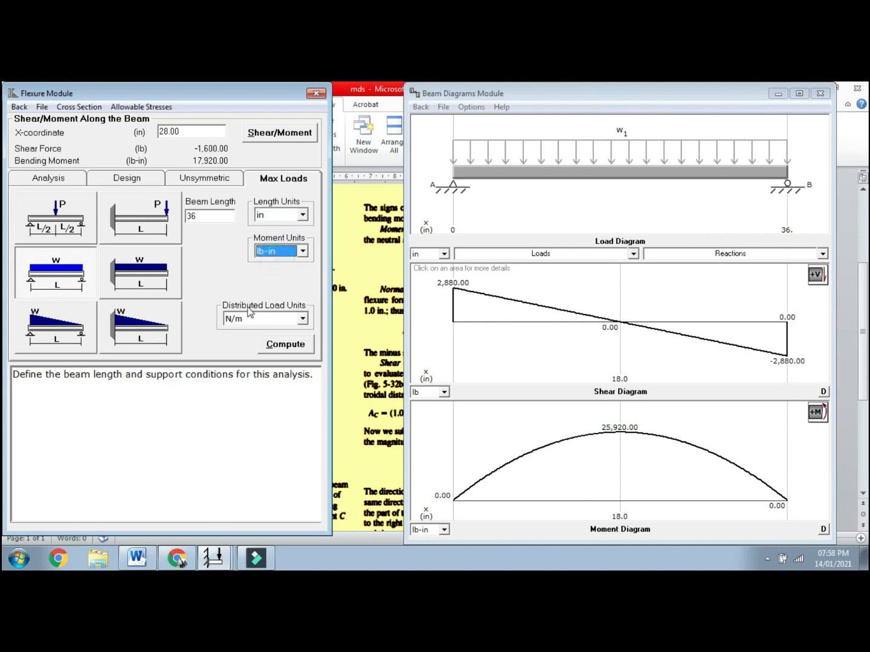
pyautogui.click(303, 320)
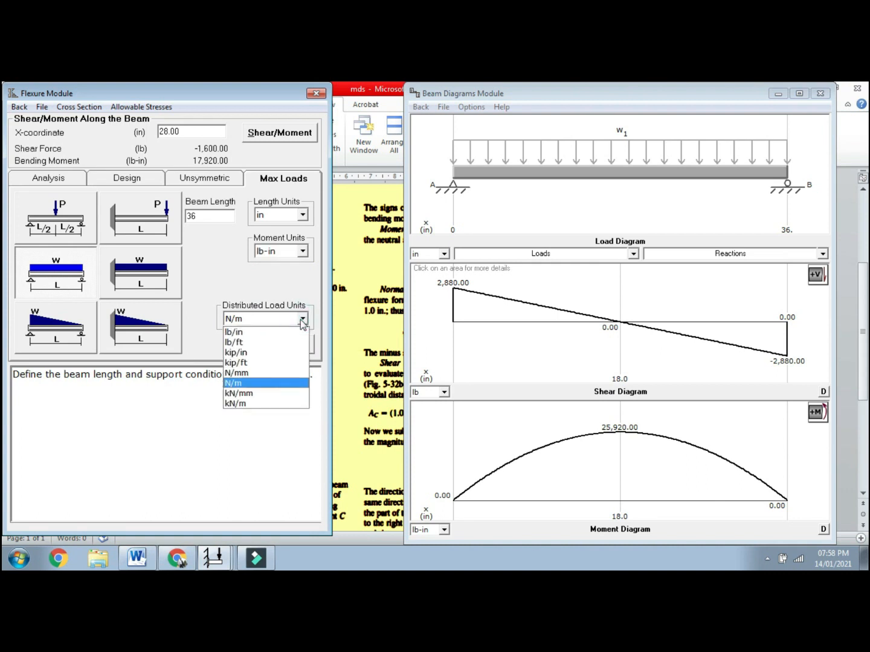
pyautogui.click(269, 339)
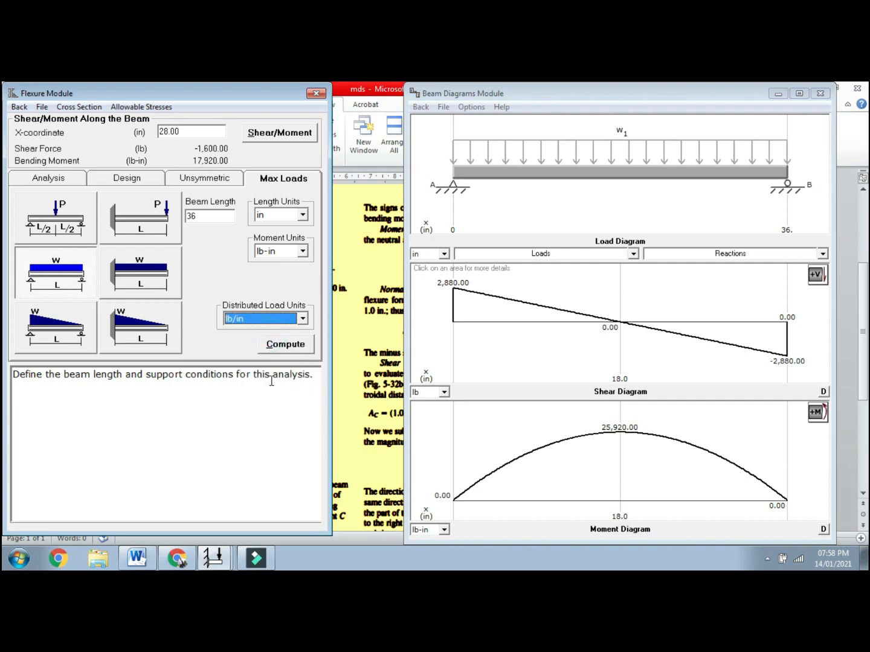
pyautogui.click(257, 400)
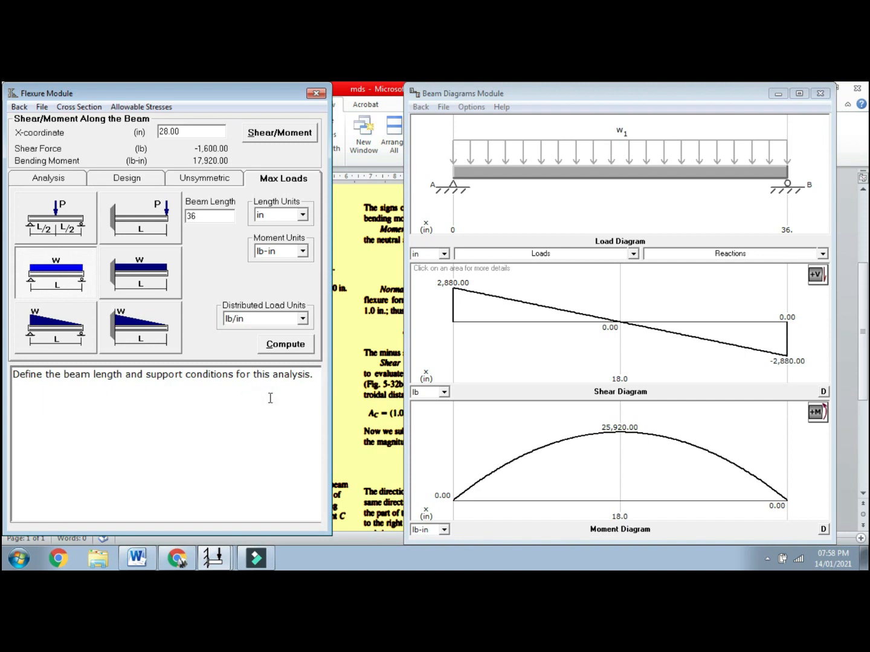
pyautogui.click(286, 345)
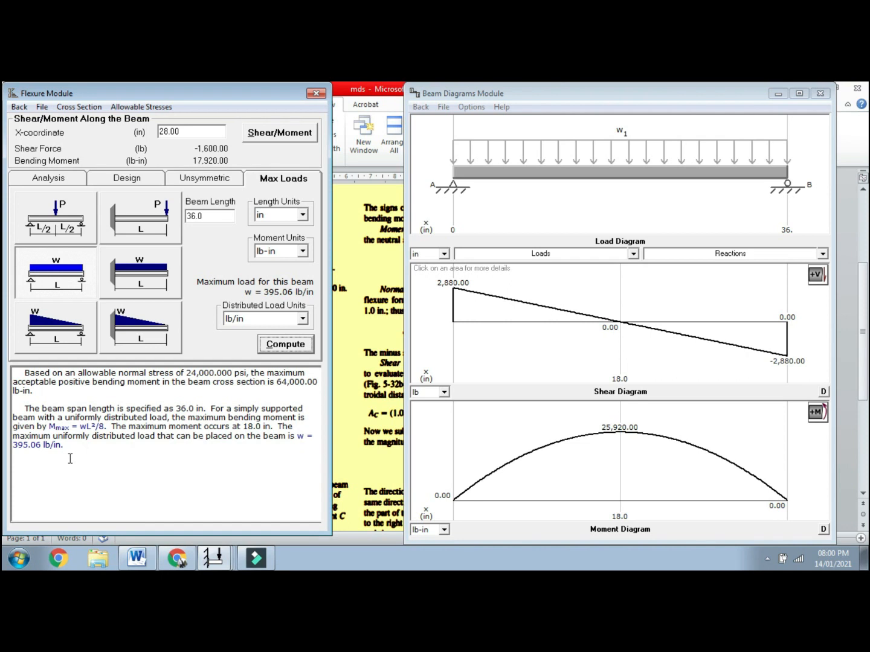
# Step: Compare the computed maximum distributed load with the applied load in the Word problem statement
pyautogui.click(368, 316)
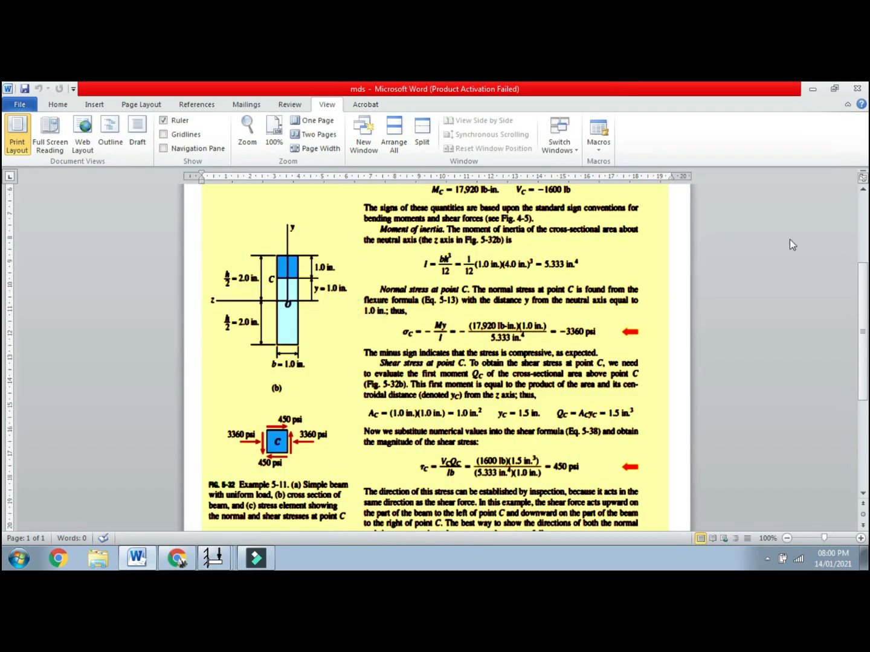
pyautogui.scroll(5, 865, 224)
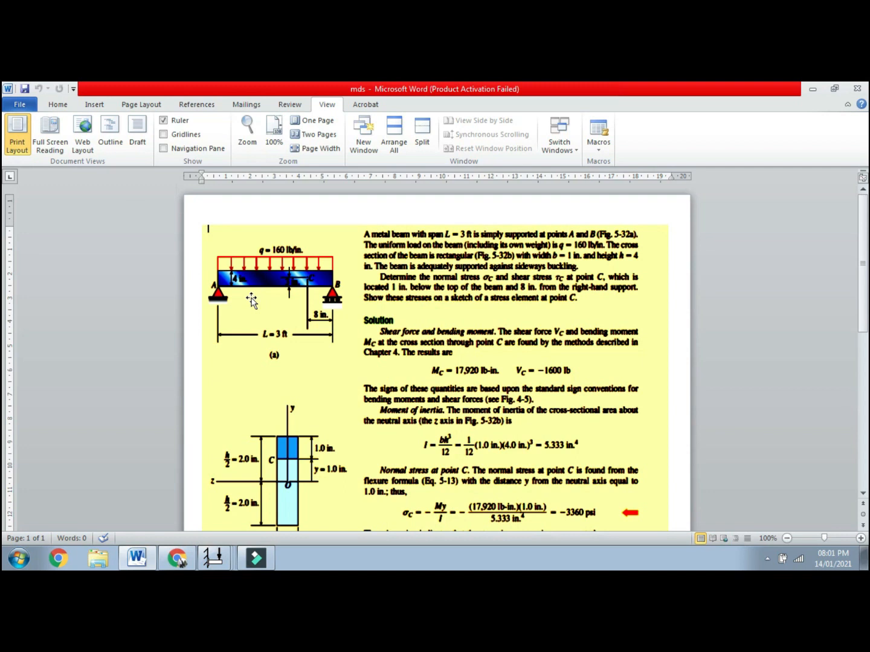
pyautogui.click(212, 564)
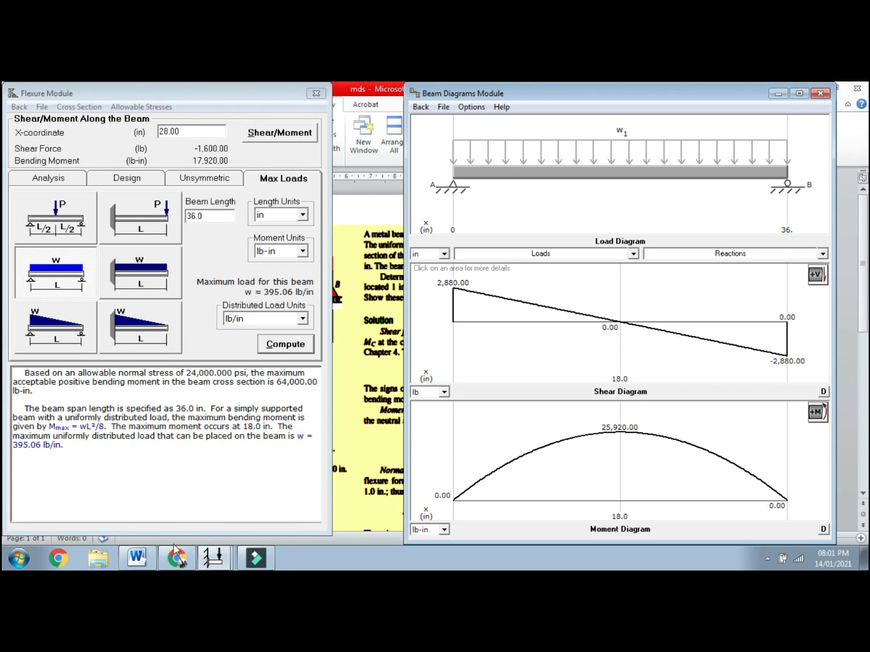
pyautogui.click(145, 560)
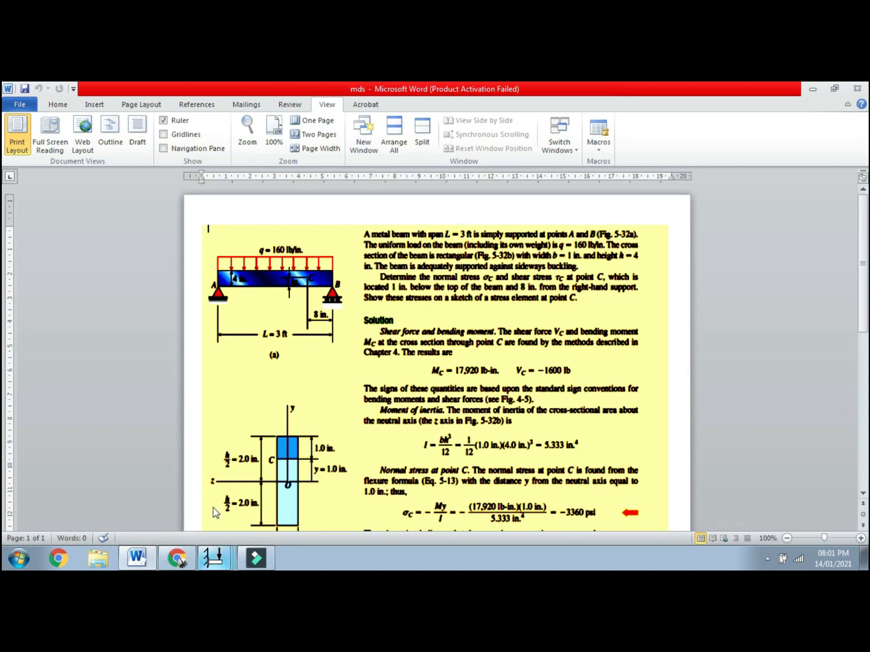
pyautogui.click(213, 508)
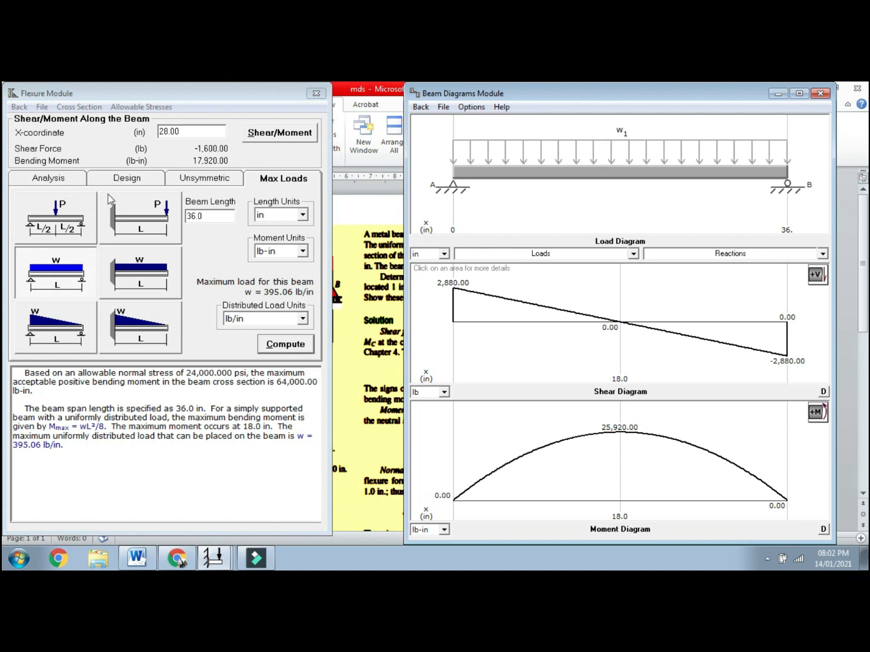
# Step: Leave the beam diagrams and the Determinate Beam module and return to the MDSolids module overview
pyautogui.click(420, 107)
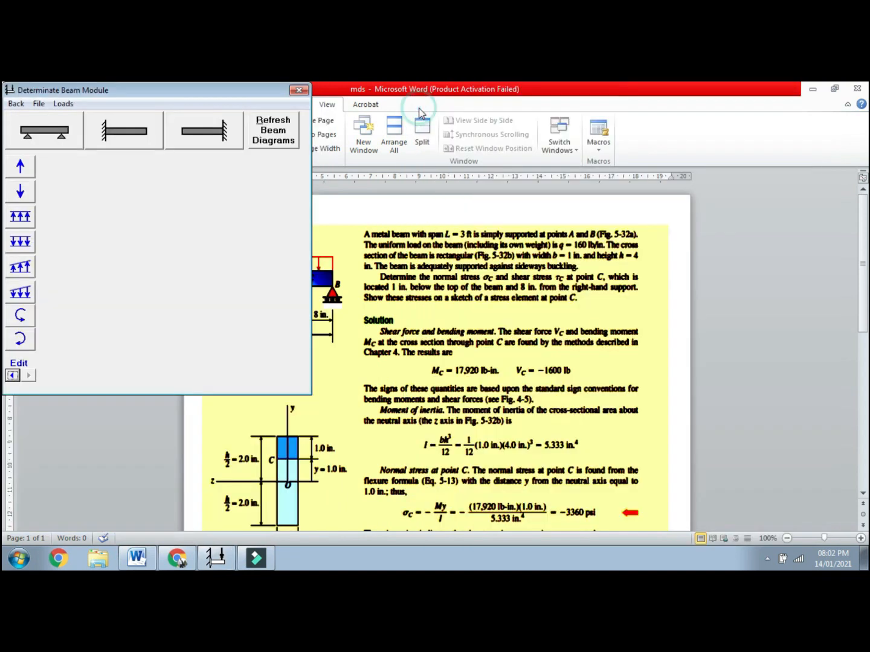
pyautogui.click(15, 105)
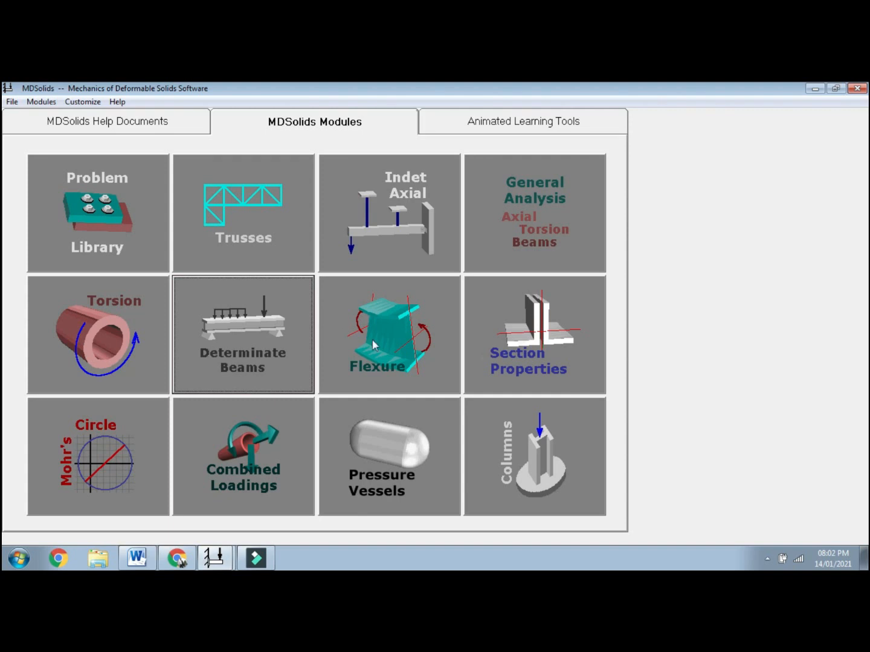
# Step: Reopen the determinate beam model, refresh its load, shear and moment diagrams, and open the beam's flexure stress analysis
pyautogui.click(236, 352)
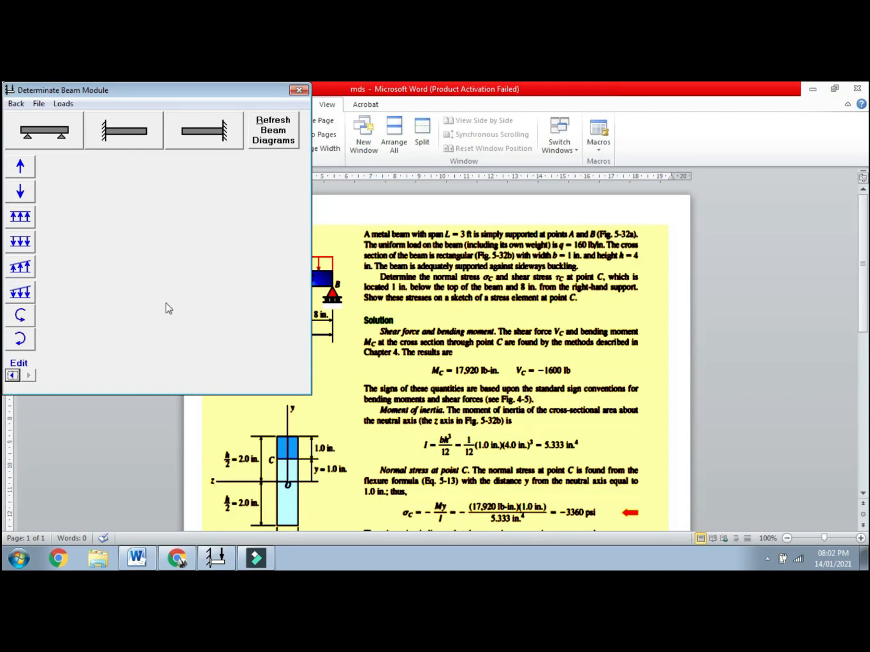
pyautogui.click(266, 146)
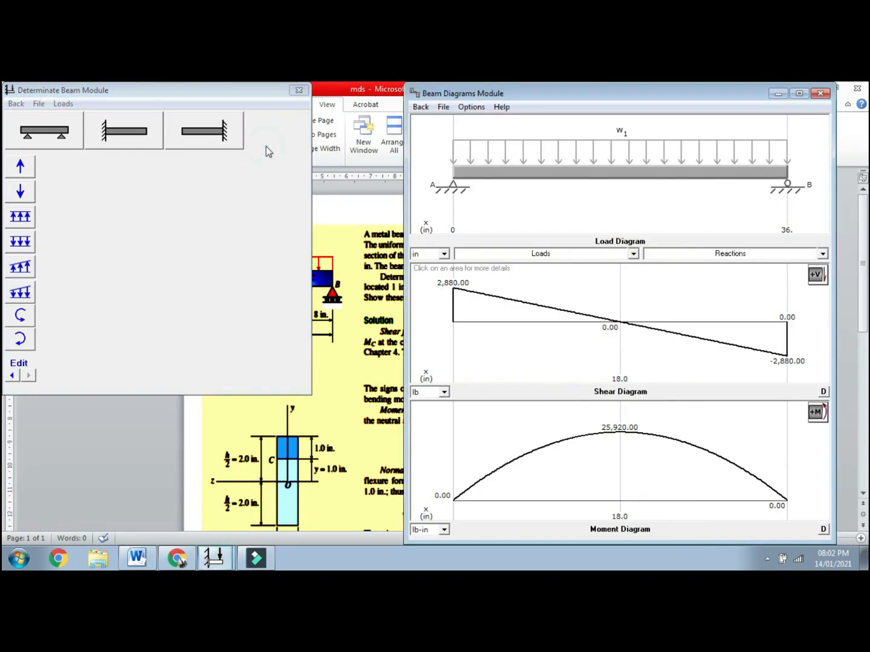
pyautogui.click(470, 108)
pyautogui.click(492, 156)
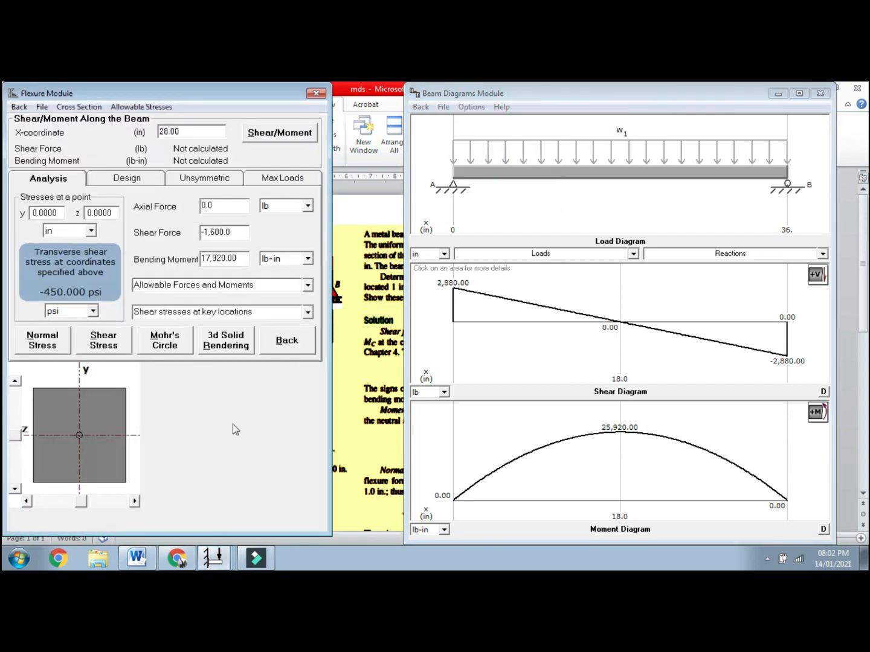
# Step: View Mohr's circle for the stress point at the cross-section's centroid, y = 0 and z = 0
pyautogui.click(162, 347)
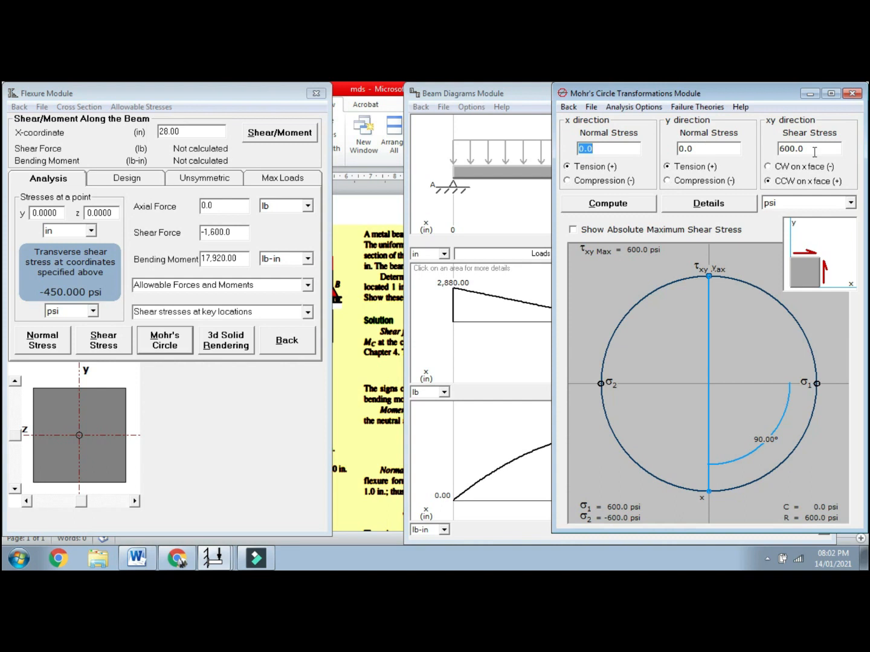
pyautogui.click(852, 93)
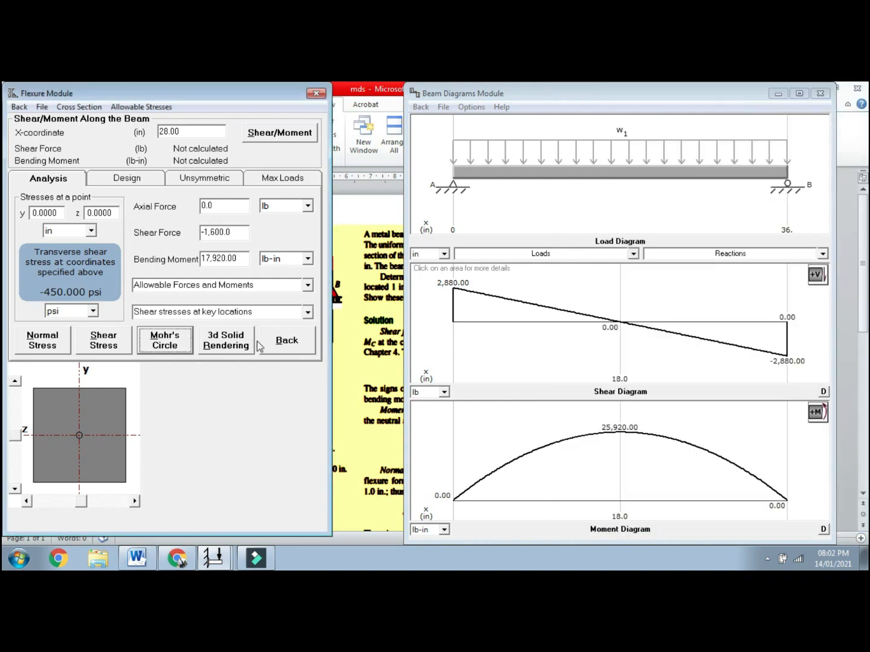
# Step: Compute the normal stress and view Mohr's circle for the stress point moved up to y = 1.25 in
pyautogui.click(14, 384)
pyautogui.click(14, 382)
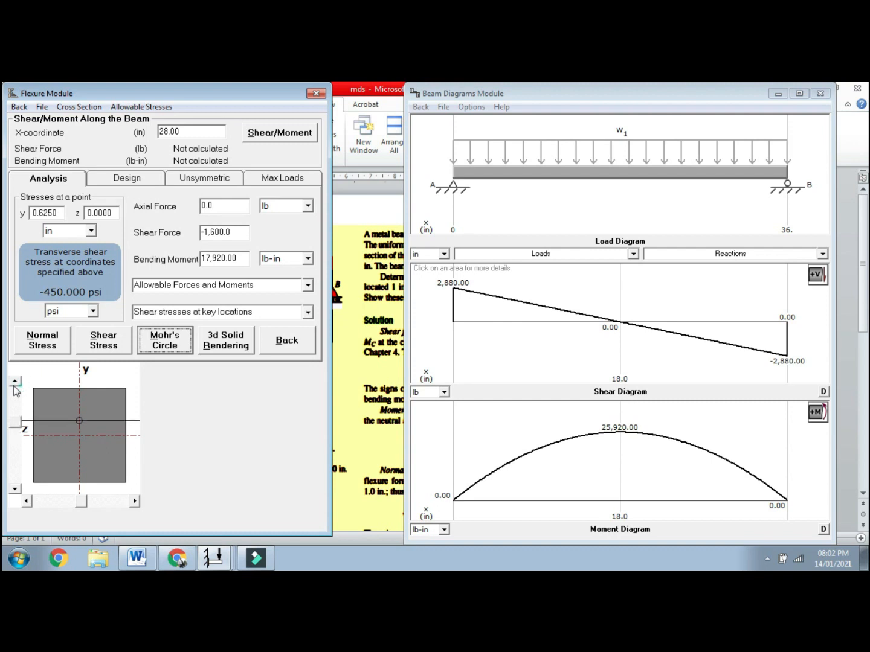
pyautogui.click(15, 382)
pyautogui.click(14, 382)
pyautogui.click(15, 383)
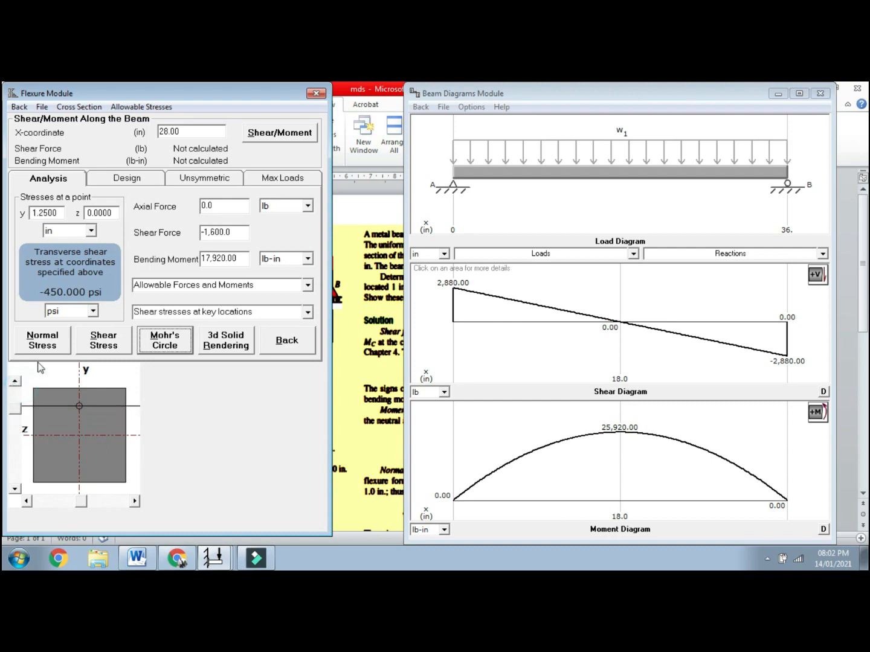
pyautogui.click(48, 350)
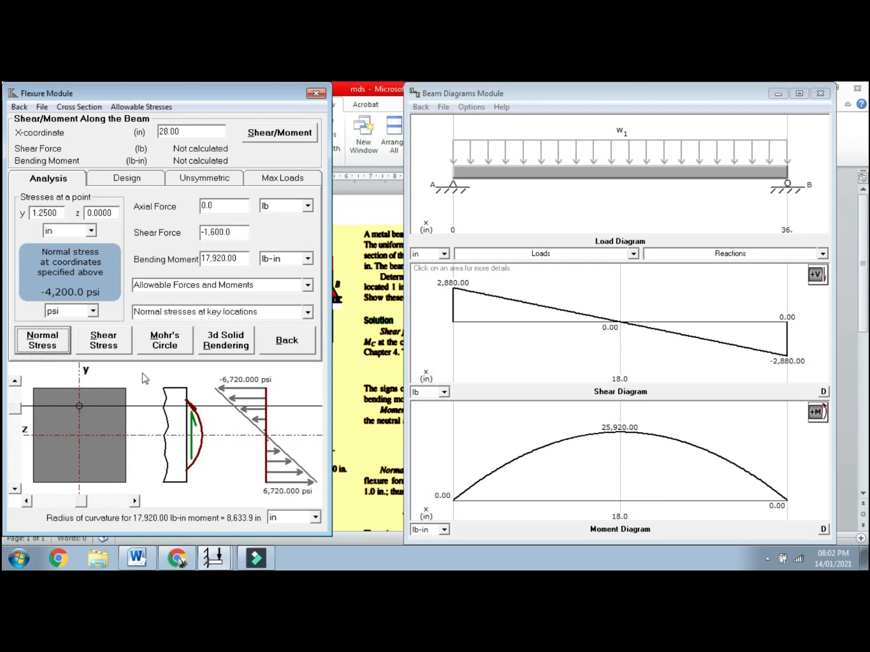
pyautogui.click(166, 351)
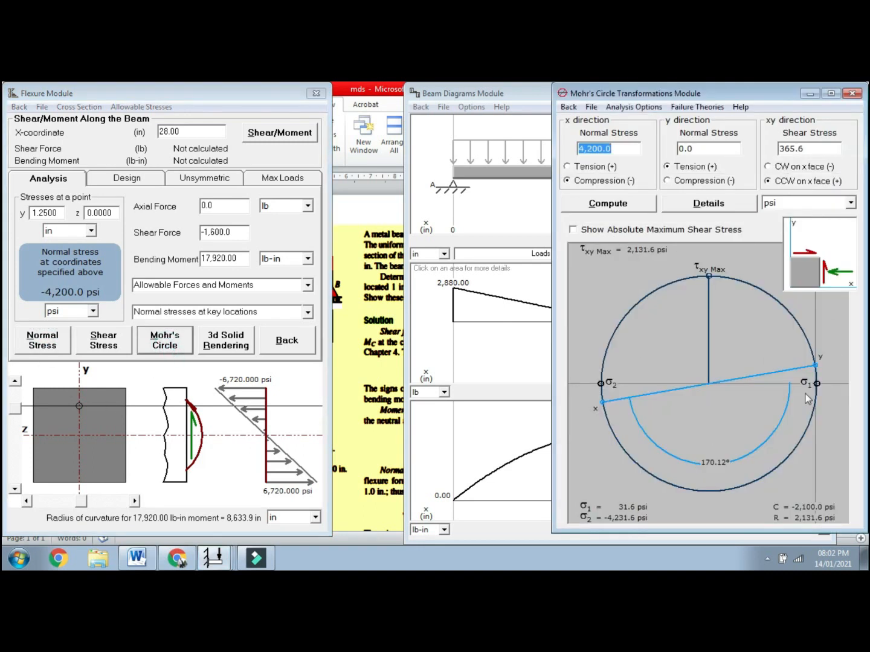
pyautogui.click(851, 94)
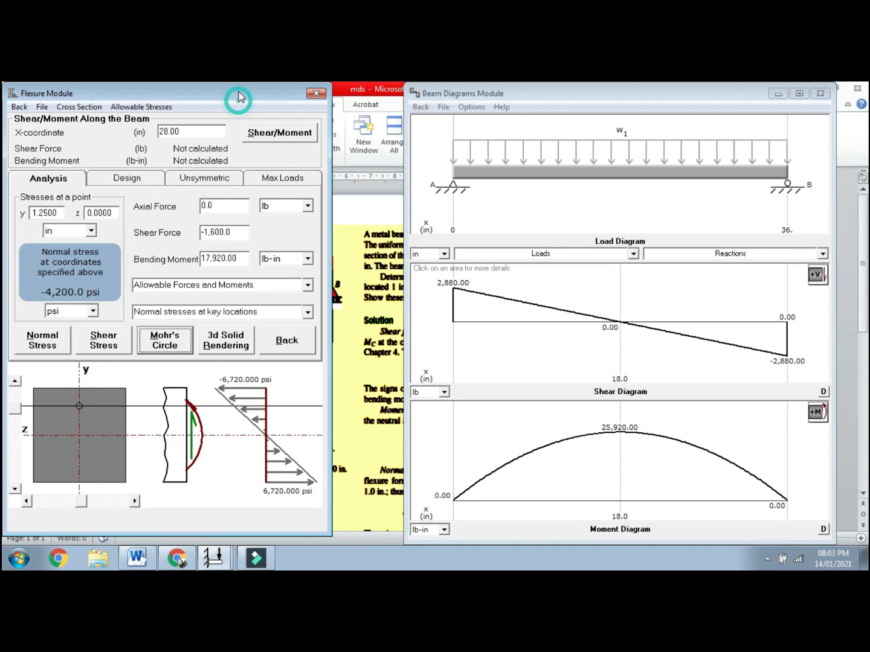
# Step: Close the beam diagrams and the flexure analysis to return to the Determinate Beam module
pyautogui.click(573, 95)
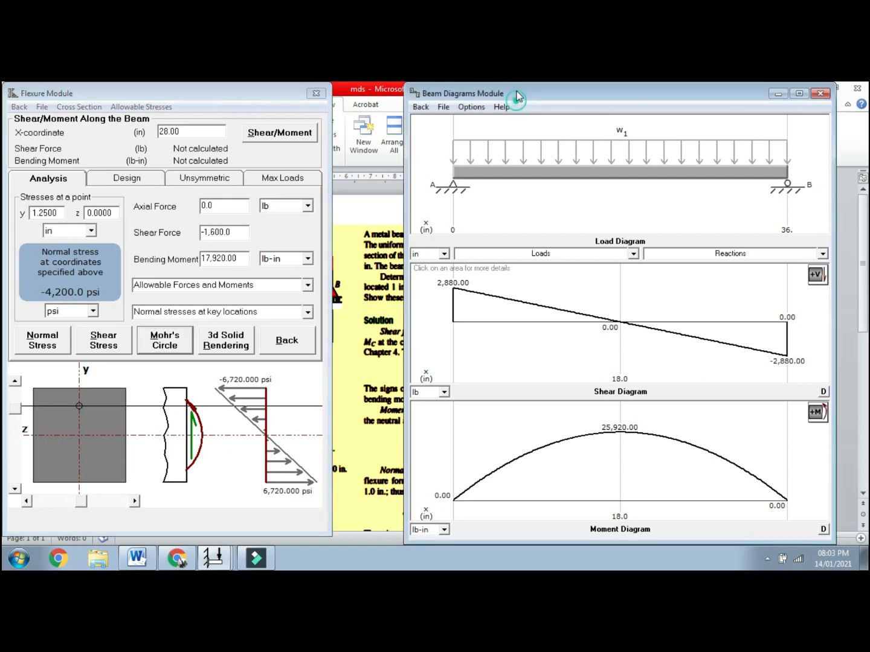
pyautogui.click(819, 94)
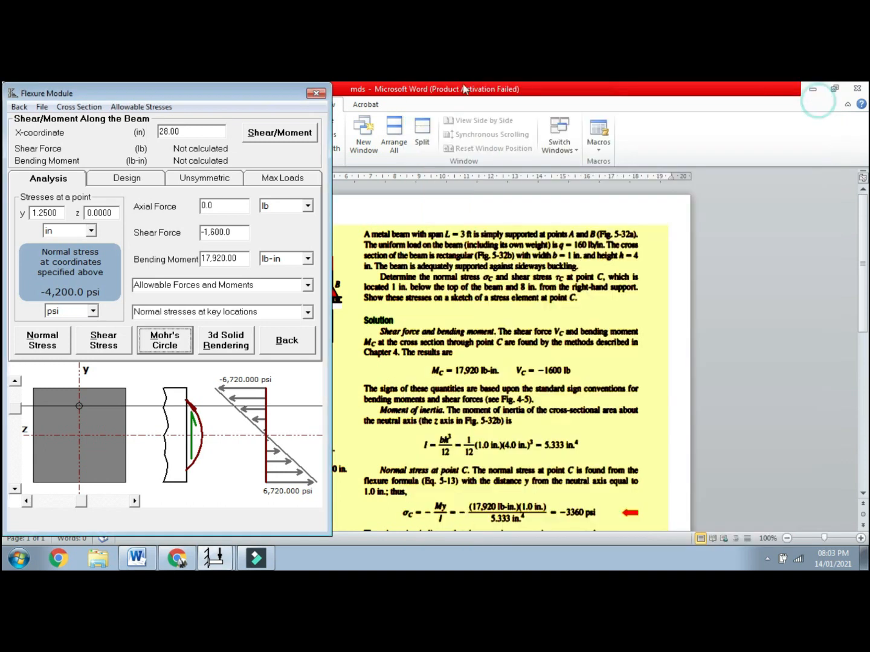
pyautogui.click(315, 95)
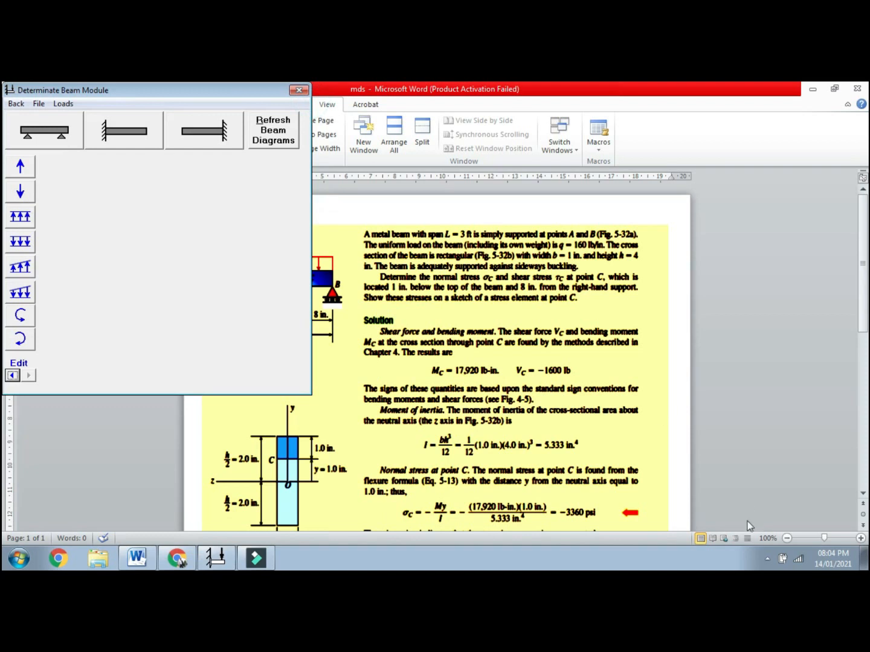
pyautogui.click(767, 559)
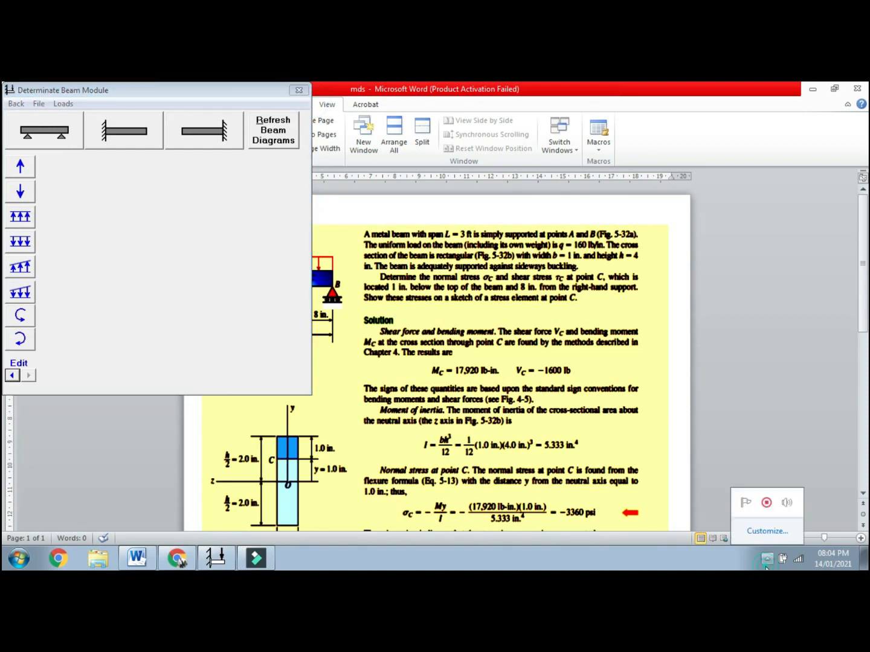
pyautogui.rightClick(768, 503)
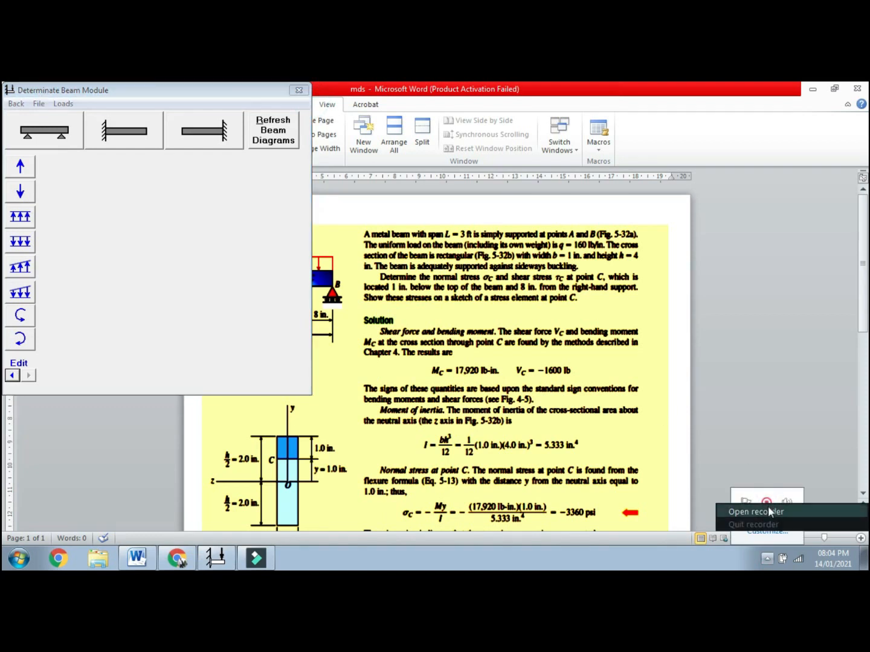
pyautogui.click(768, 513)
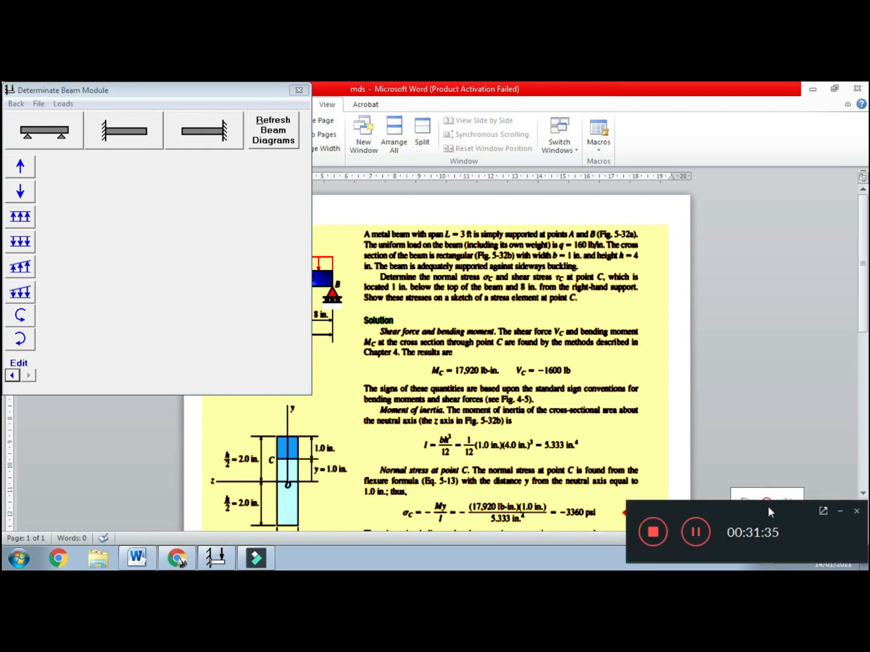